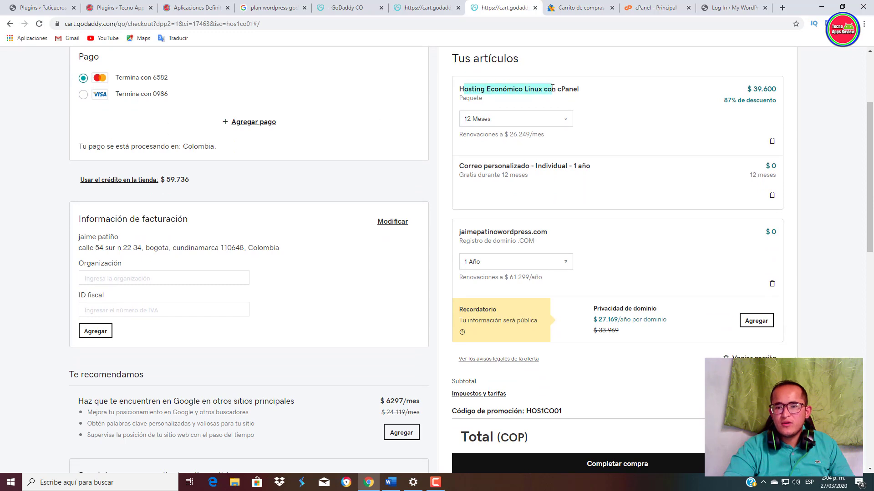
Step: Compare the GoDaddy cart's Linux hosting plan with cPanel against the HostGator order's total, SSL certificate and connection security
{"action": "left_click", "coordinate": [588, 90]}
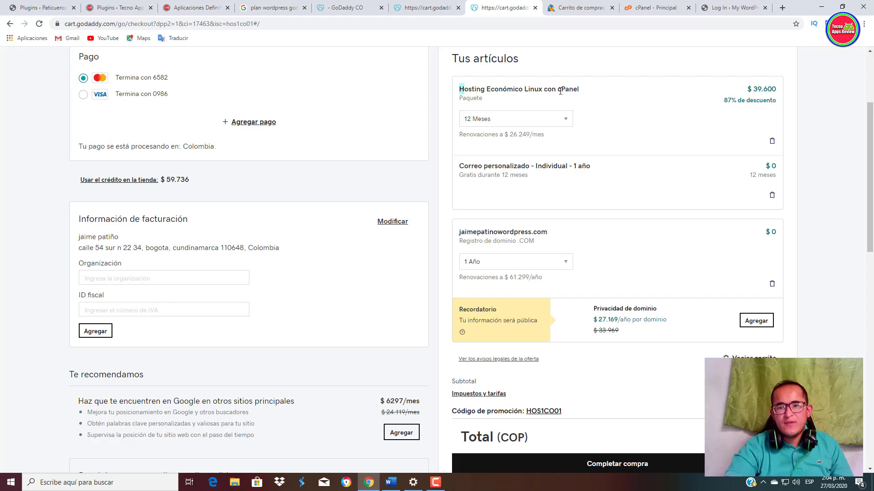
{"action": "left_click_drag", "start_coordinate": [560, 91], "coordinate": [579, 94]}
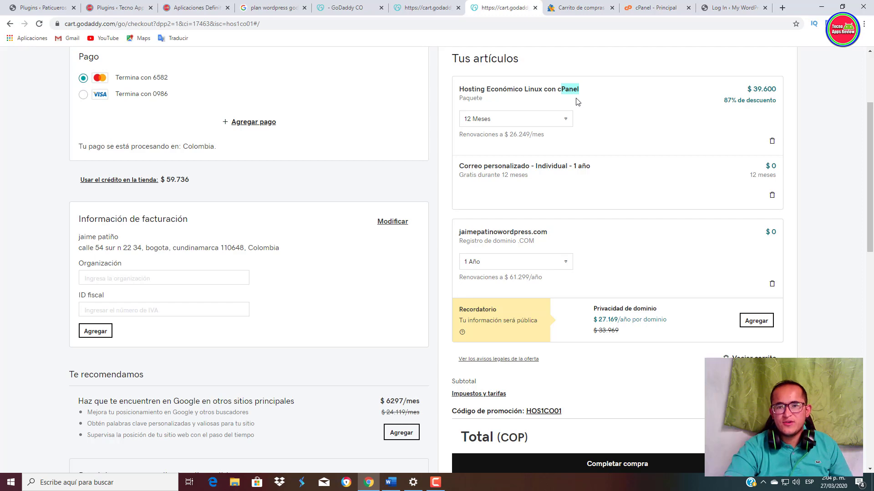
{"action": "left_click", "coordinate": [586, 6]}
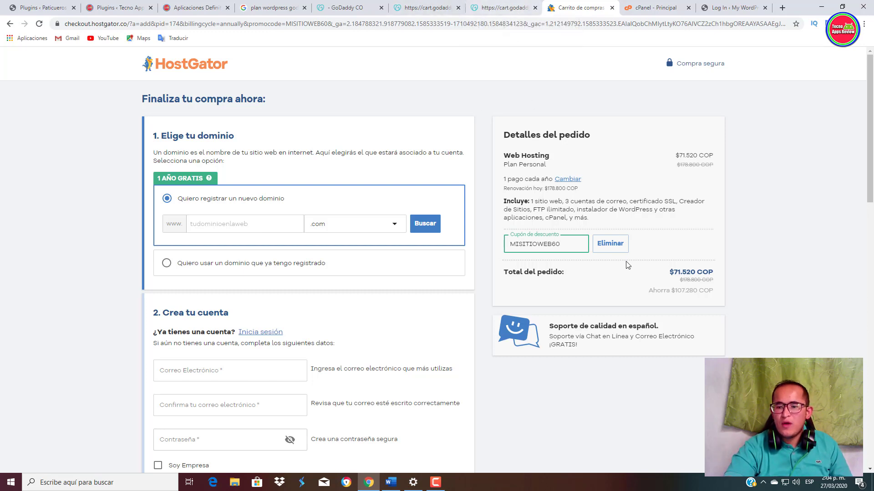
{"action": "left_click_drag", "start_coordinate": [670, 272], "coordinate": [700, 273]}
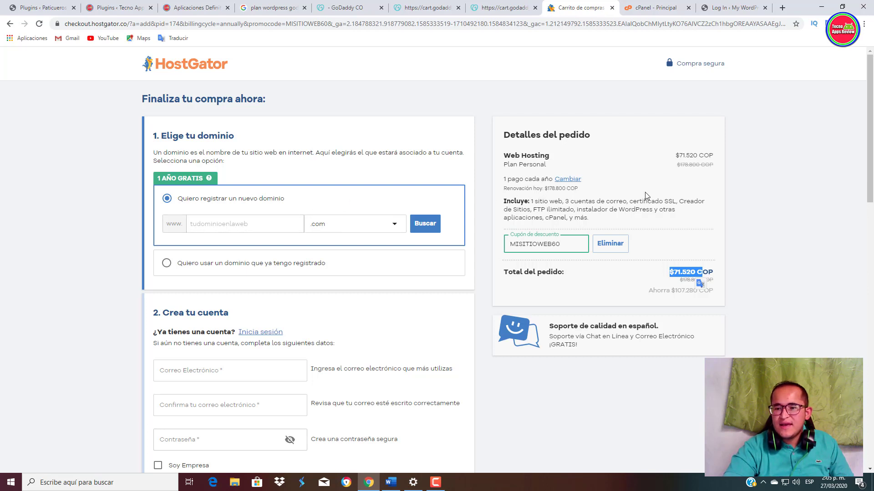
{"action": "left_click_drag", "start_coordinate": [665, 200], "coordinate": [639, 202]}
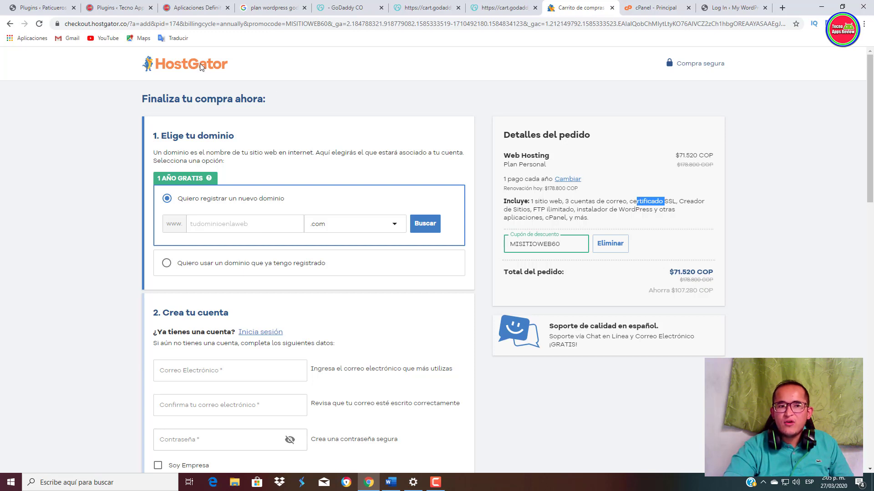
{"action": "left_click", "coordinate": [56, 24]}
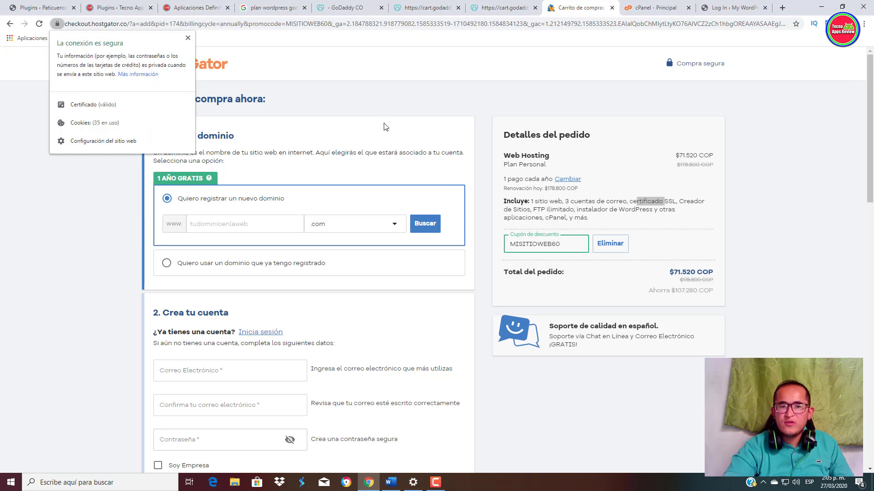
{"action": "left_click", "coordinate": [461, 110]}
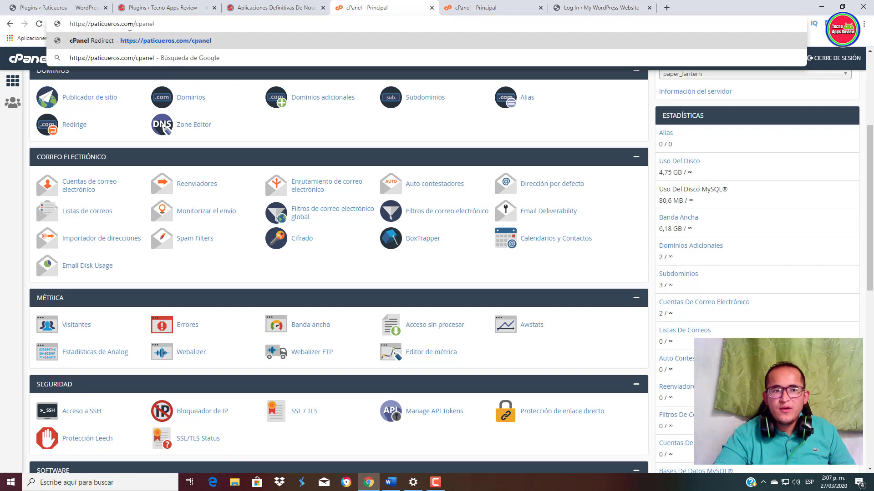
Step: Load the cPanel login page at paticueros.com/cpanel, clear its username field and close the page
{"action": "left_click_drag", "start_coordinate": [140, 25], "coordinate": [157, 25]}
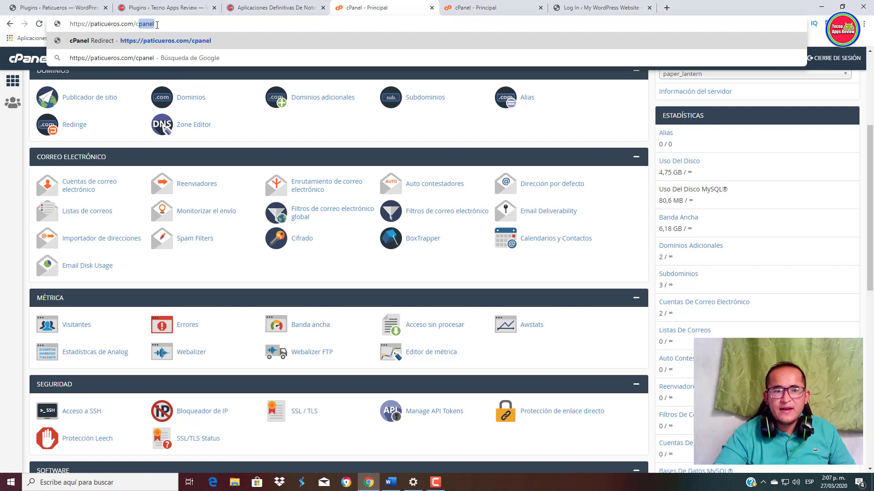
{"action": "left_click", "coordinate": [161, 23]}
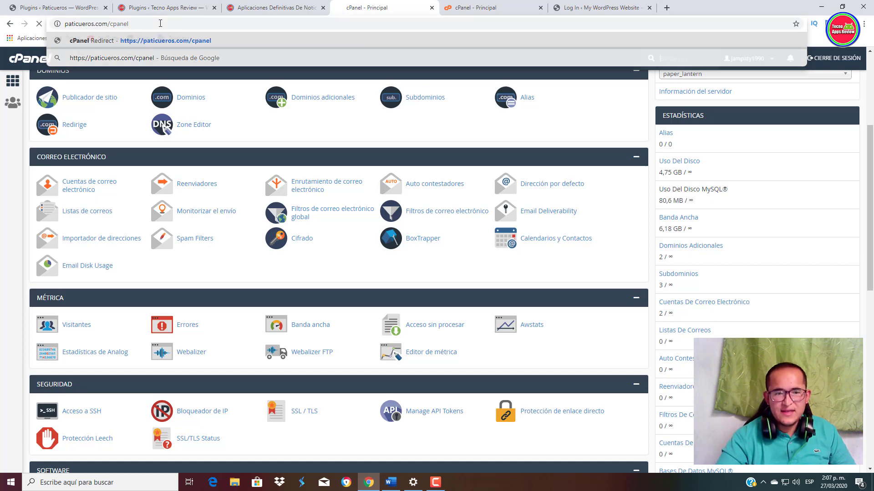
{"action": "key", "text": "Return"}
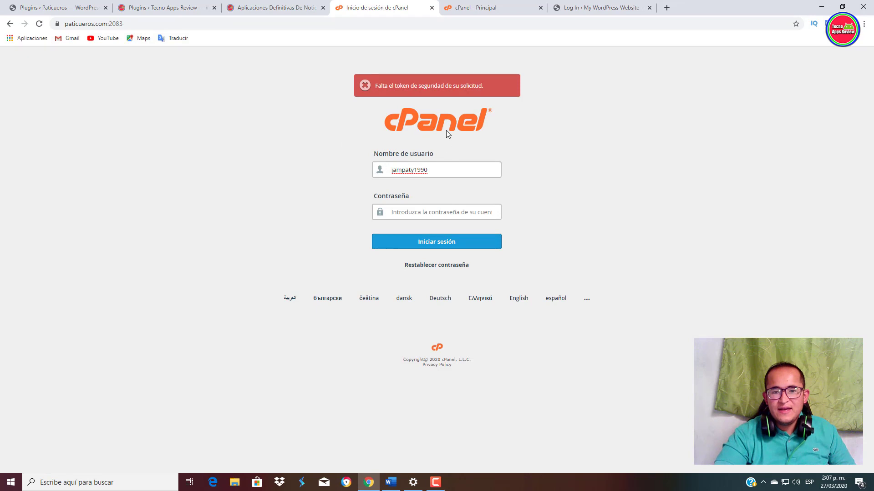
{"action": "left_click_drag", "start_coordinate": [429, 170], "coordinate": [377, 180]}
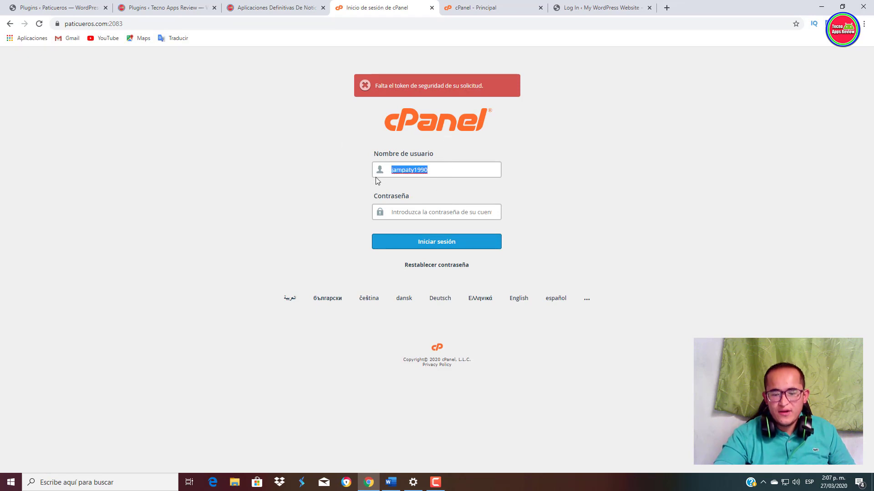
{"action": "key", "text": "BackSpace"}
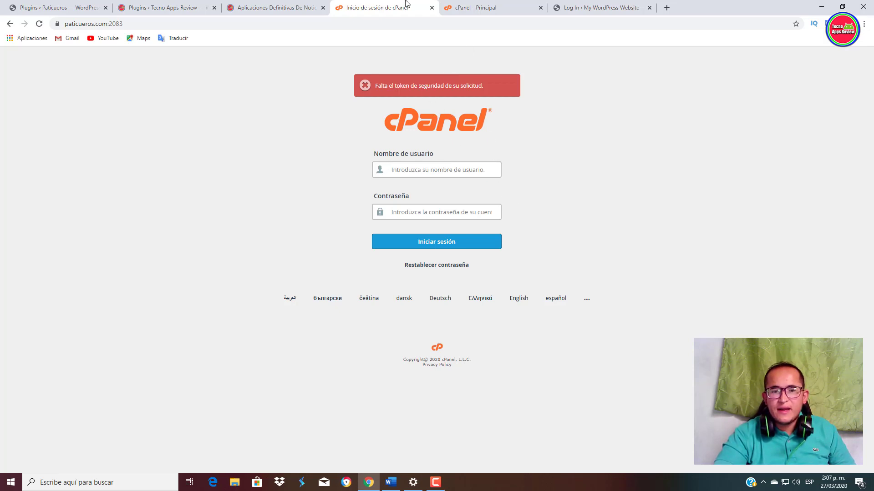
{"action": "left_click", "coordinate": [431, 8]}
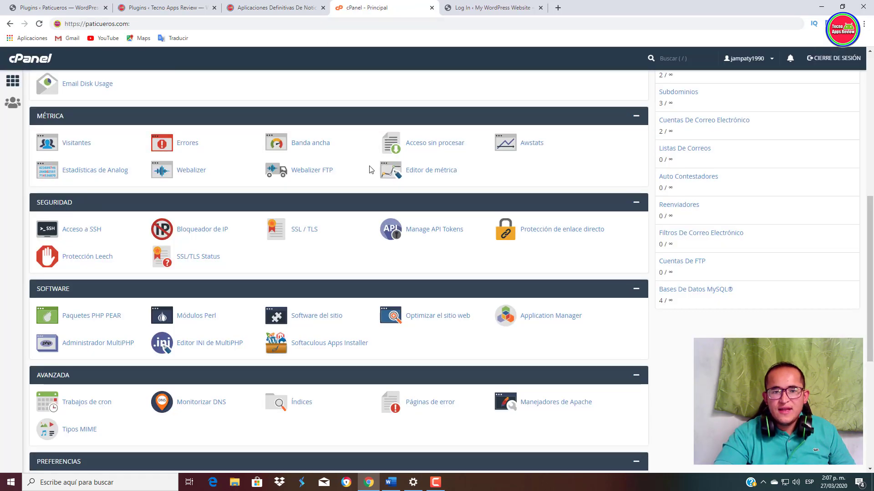
Step: Open WordPress Manager from cPanel's applications and start adding a new WordPress site
{"action": "scroll", "coordinate": [333, 218], "scroll_direction": "down", "scroll_amount": 1}
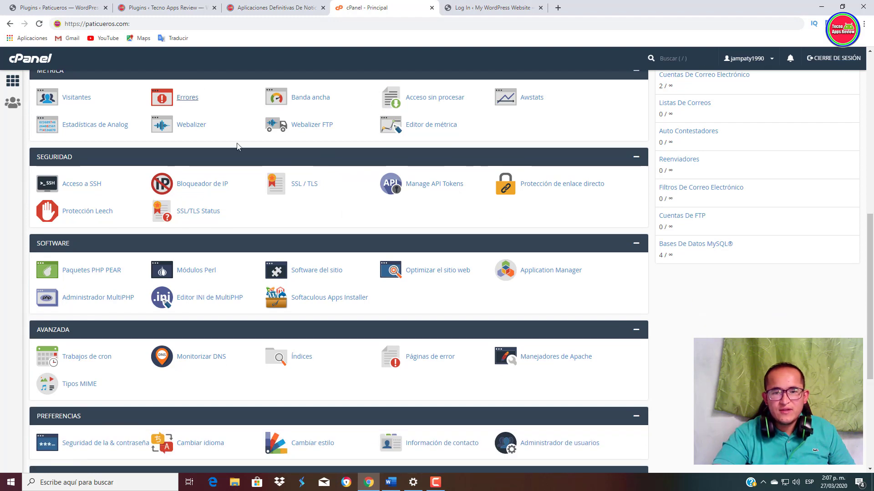
{"action": "scroll", "coordinate": [376, 246], "scroll_direction": "down", "scroll_amount": 2}
{"action": "scroll", "coordinate": [348, 280], "scroll_direction": "down", "scroll_amount": 3}
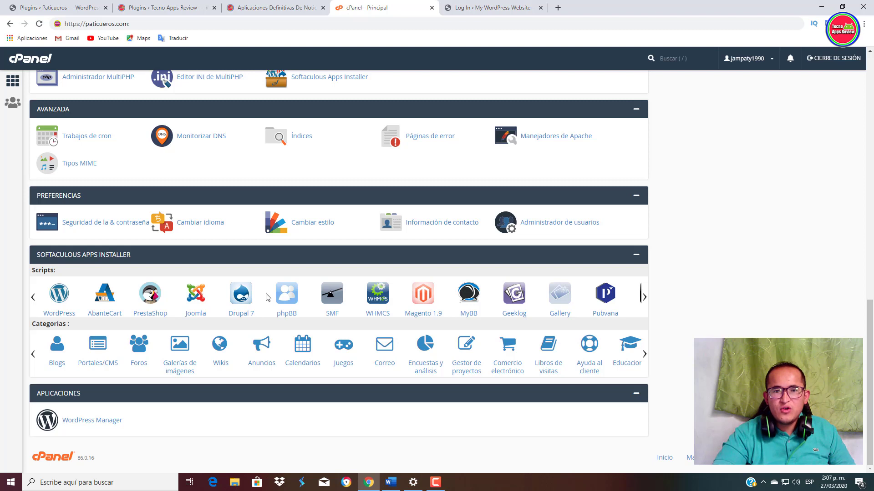
{"action": "left_click", "coordinate": [98, 424]}
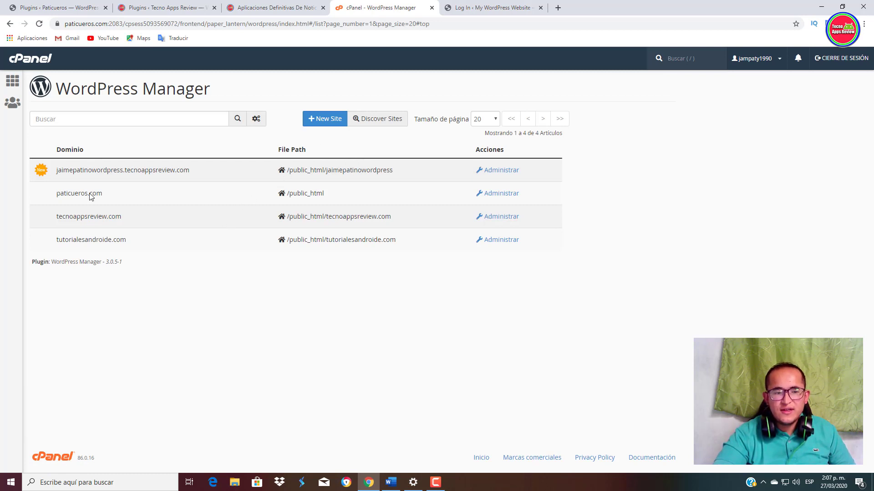
{"action": "left_click", "coordinate": [326, 123]}
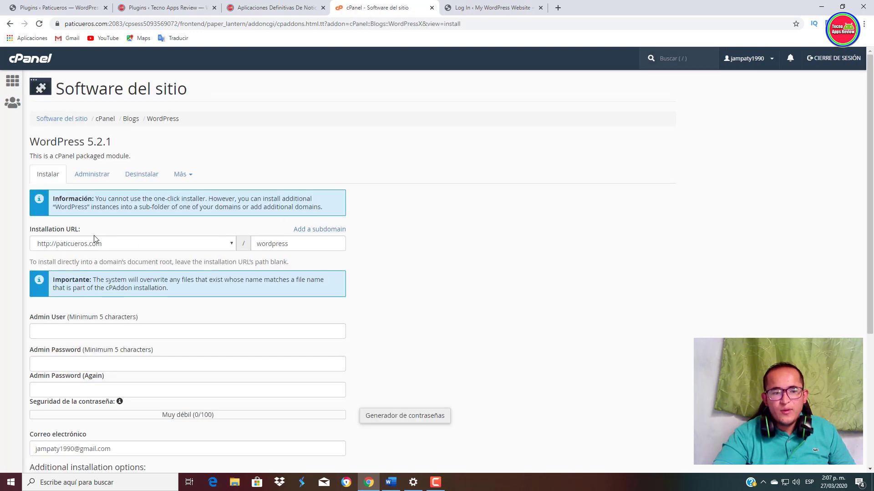
Step: Examine the domains offered for the installation URL and the admin fields of the WordPress installation form
{"action": "left_click", "coordinate": [101, 243]}
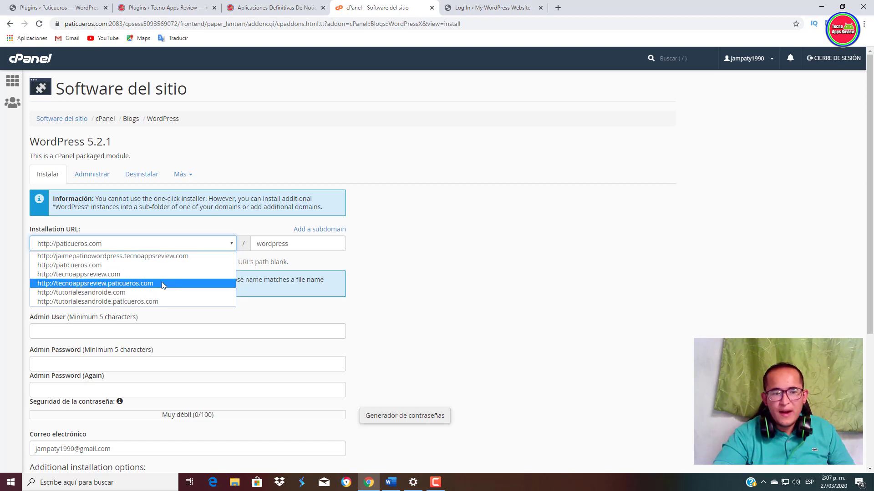
{"action": "left_click", "coordinate": [403, 252]}
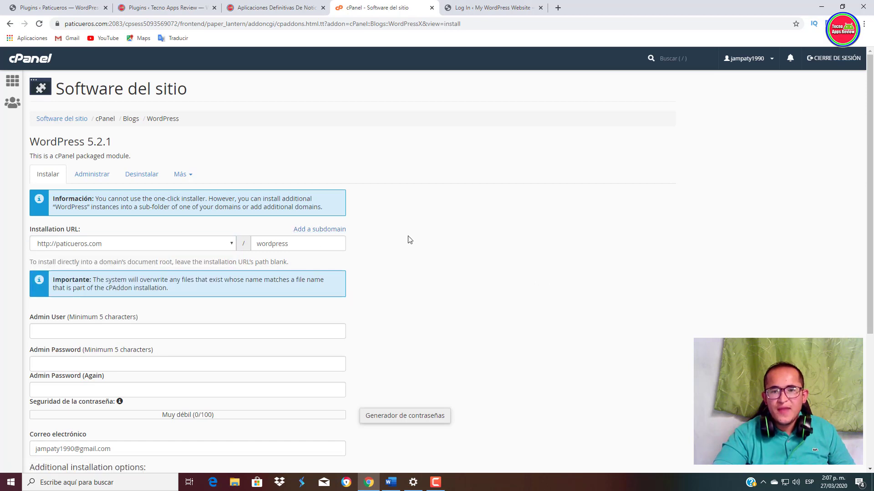
{"action": "scroll", "coordinate": [310, 282], "scroll_direction": "down", "scroll_amount": 2}
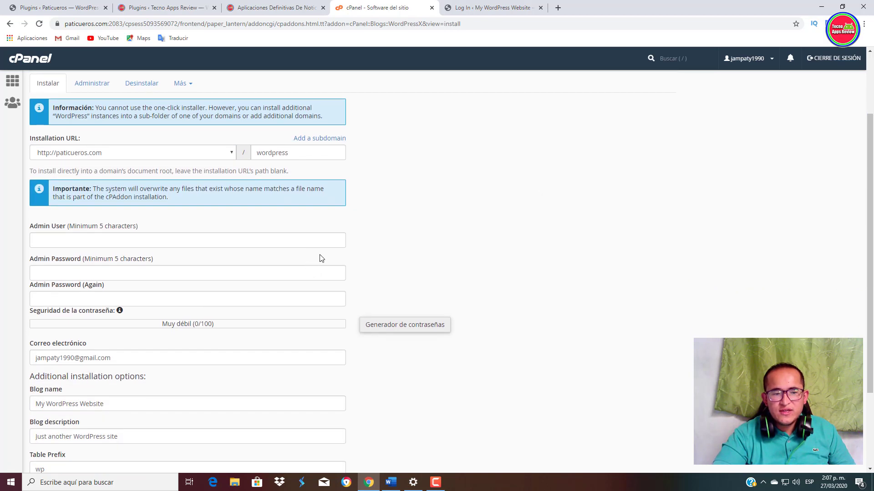
{"action": "scroll", "coordinate": [283, 313], "scroll_direction": "up", "scroll_amount": 2}
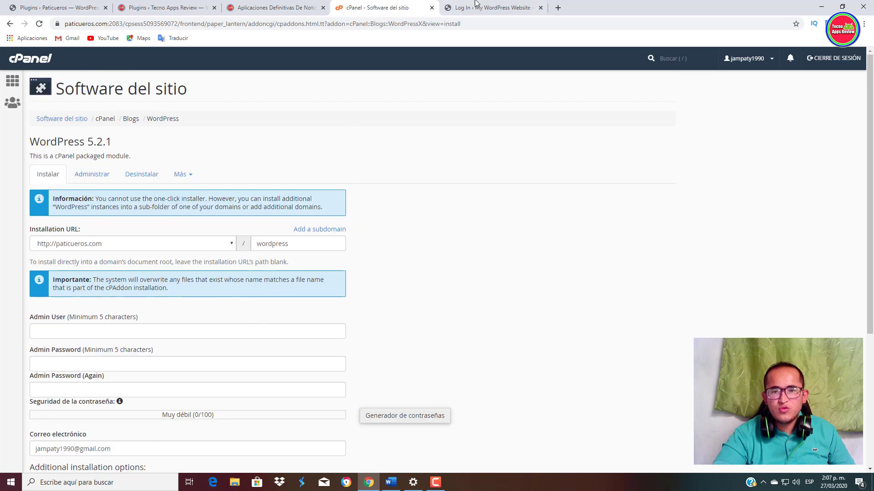
Step: Switch to the WordPress site's login page and examine the domain and wp-login part of its address
{"action": "left_click", "coordinate": [492, 8]}
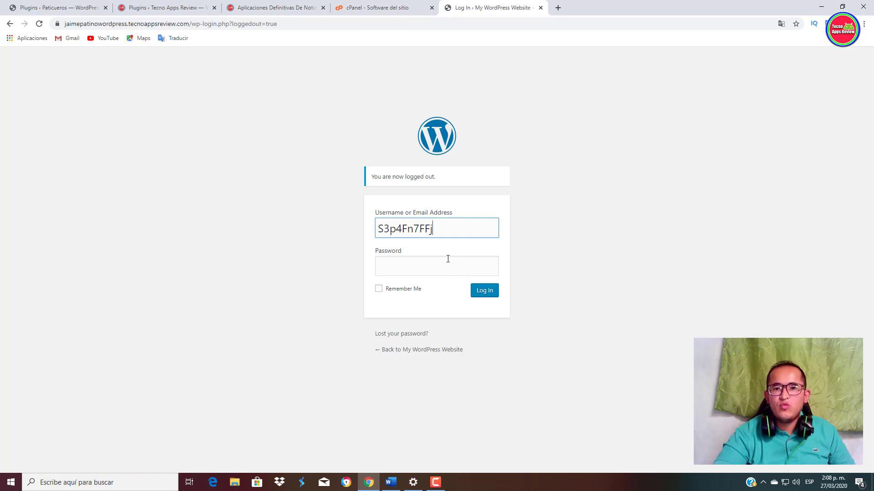
{"action": "key", "text": "ctrl+l"}
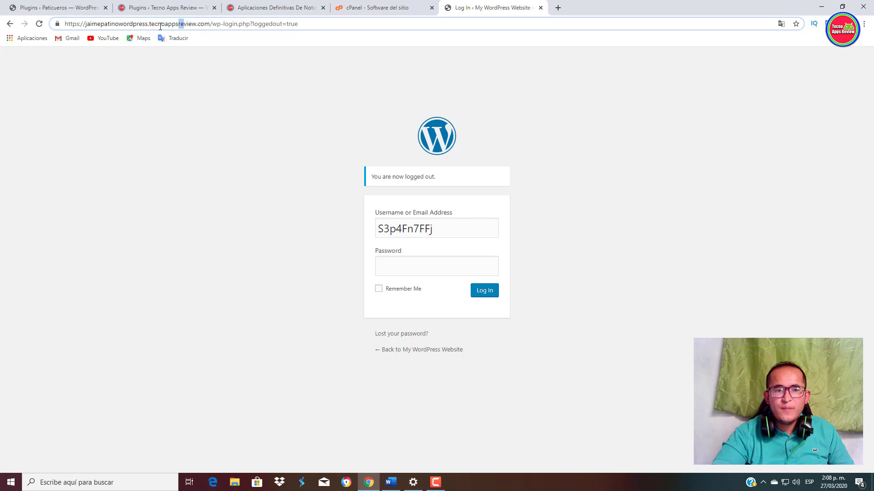
{"action": "left_click_drag", "start_coordinate": [184, 23], "coordinate": [157, 23]}
{"action": "left_click_drag", "start_coordinate": [213, 23], "coordinate": [237, 29]}
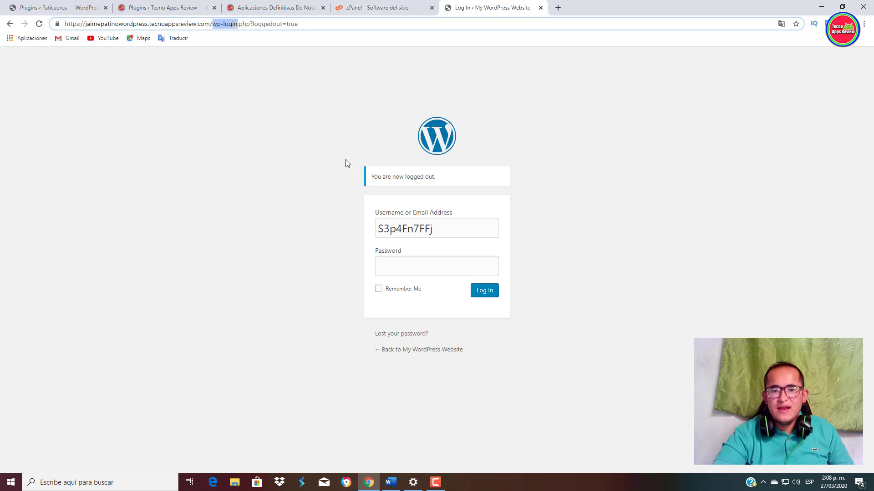
Step: Enter the account password and log in to the WordPress dashboard
{"action": "left_click", "coordinate": [415, 265]}
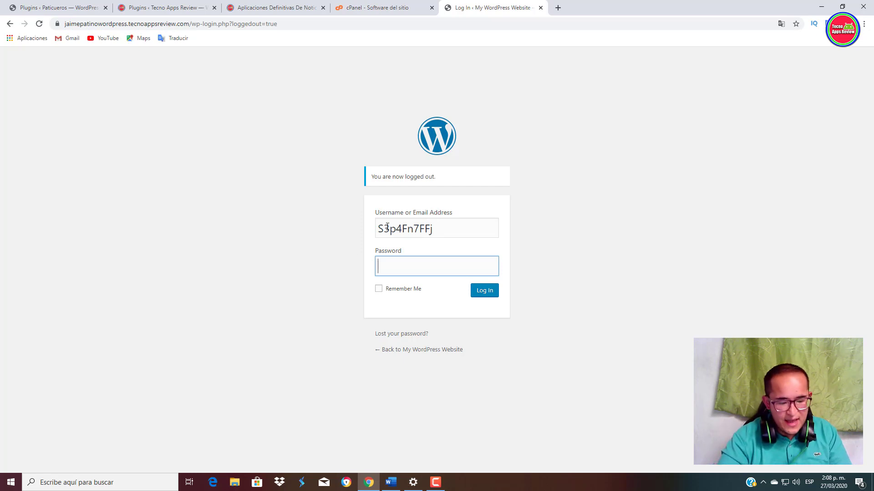
{"action": "key", "text": "ctrl+v"}
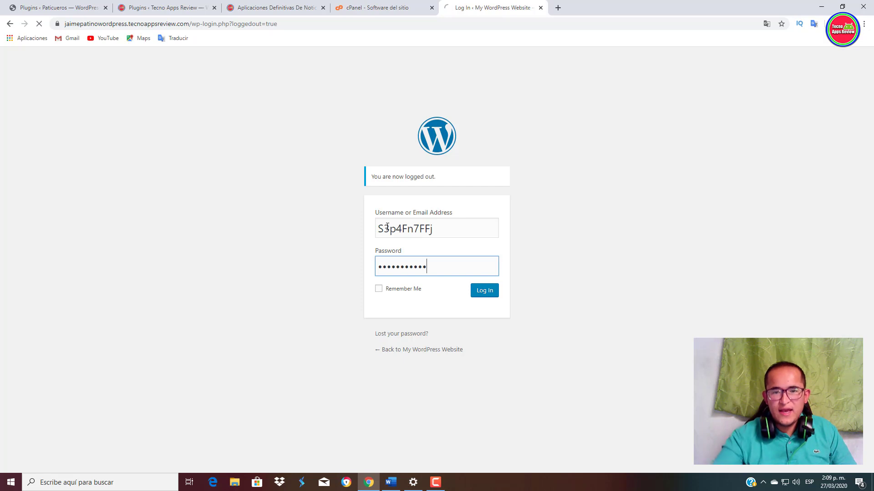
{"action": "key", "text": "Return"}
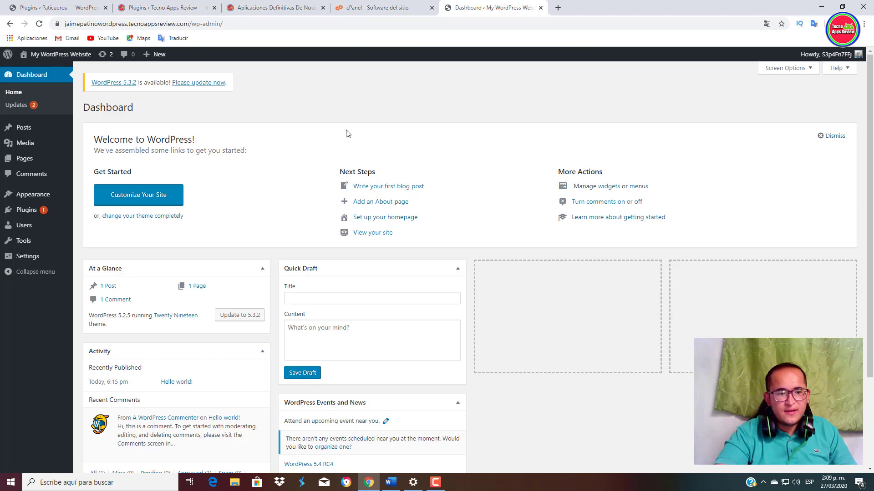
Step: Open the General Settings of the WordPress site and set the Site Language to Español de Colombia
{"action": "mouse_move", "coordinate": [26, 259]}
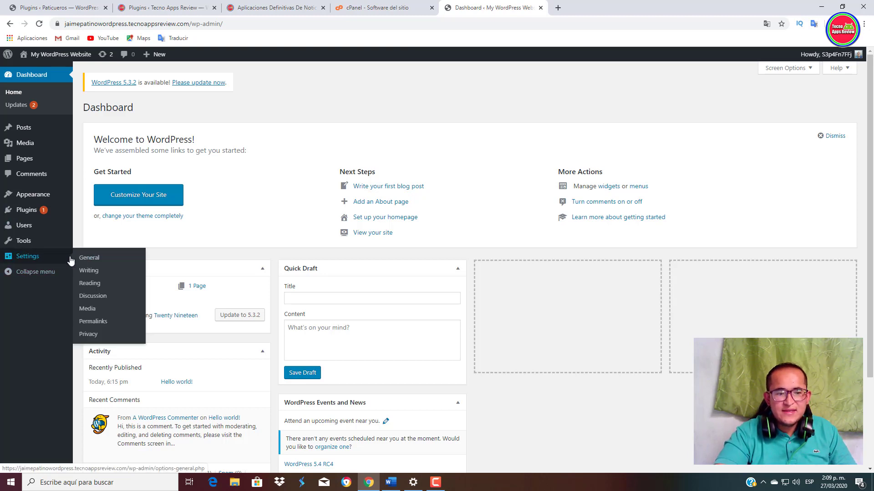
{"action": "left_click", "coordinate": [89, 258]}
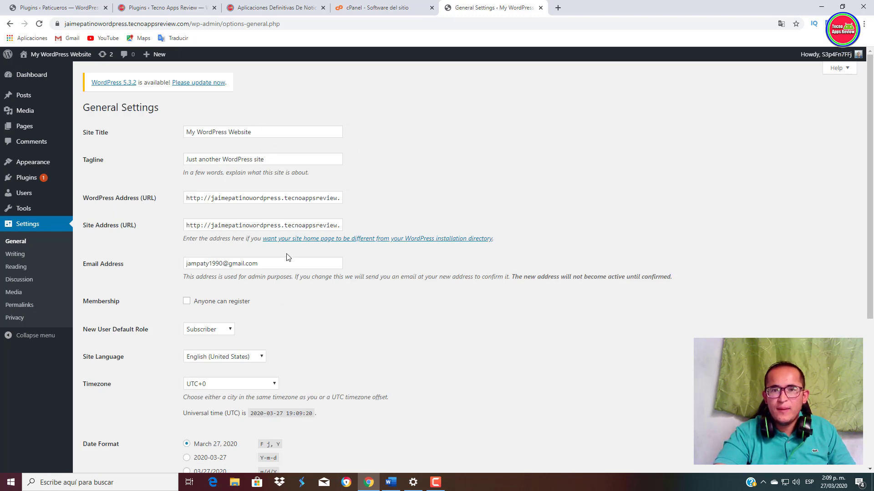
{"action": "scroll", "coordinate": [348, 294], "scroll_direction": "down", "scroll_amount": 1}
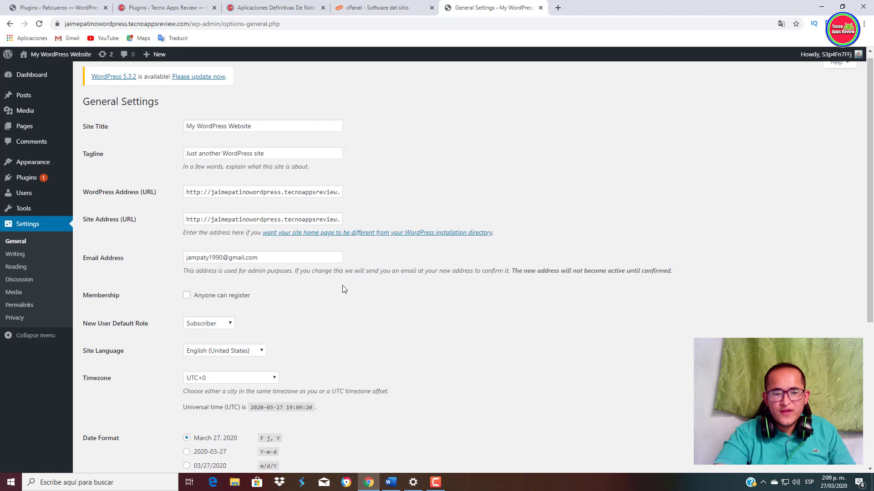
{"action": "scroll", "coordinate": [337, 283], "scroll_direction": "down", "scroll_amount": 1}
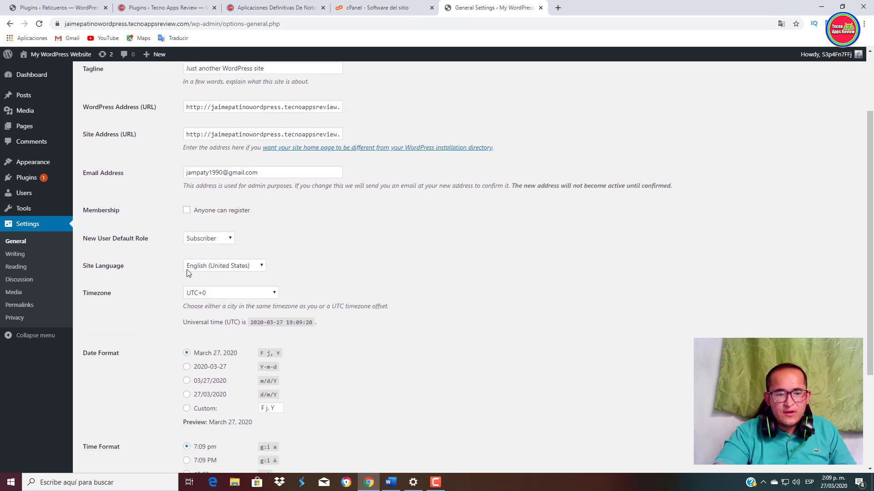
{"action": "left_click_drag", "start_coordinate": [94, 270], "coordinate": [135, 267]}
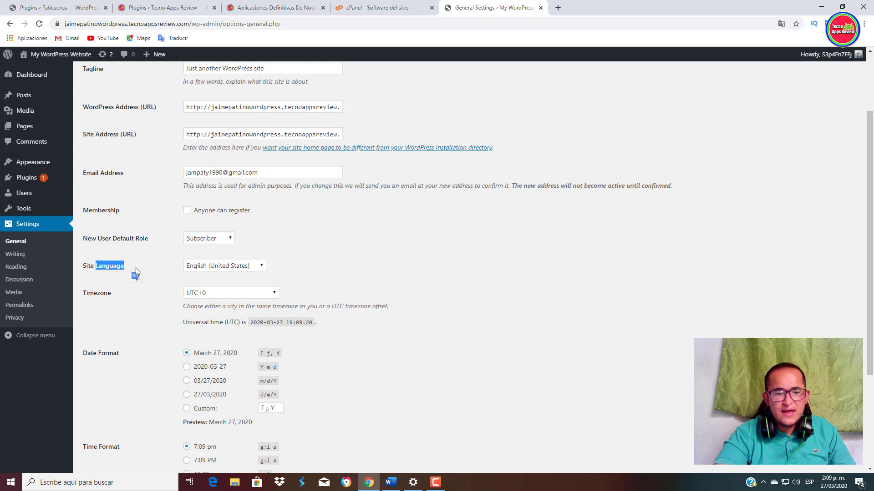
{"action": "left_click", "coordinate": [199, 270]}
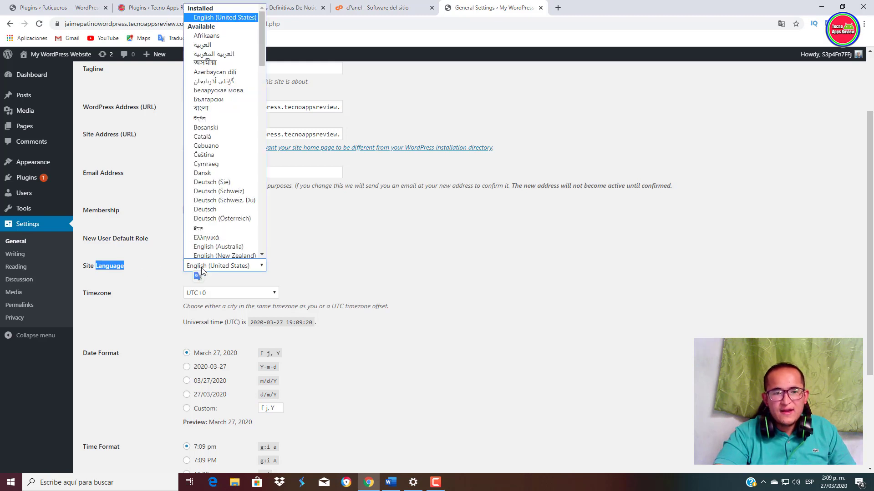
{"action": "scroll", "coordinate": [236, 222], "scroll_direction": "down", "scroll_amount": 3}
{"action": "left_click", "coordinate": [237, 222]}
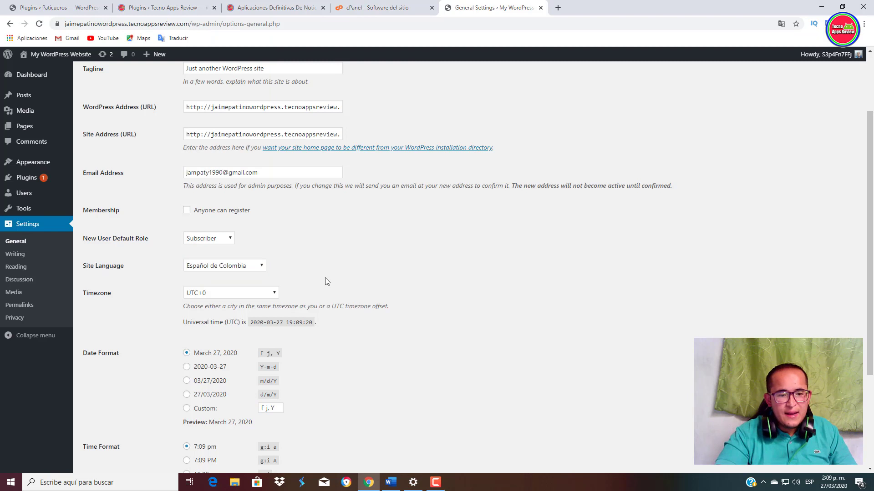
Step: Set the site's timezone to the city of Bogota
{"action": "left_click", "coordinate": [203, 299]}
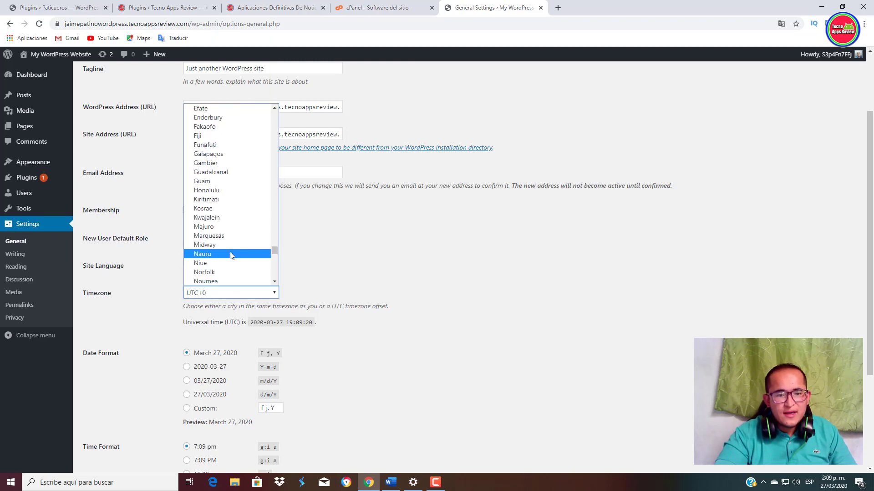
{"action": "scroll", "coordinate": [230, 255], "scroll_direction": "down", "scroll_amount": 8}
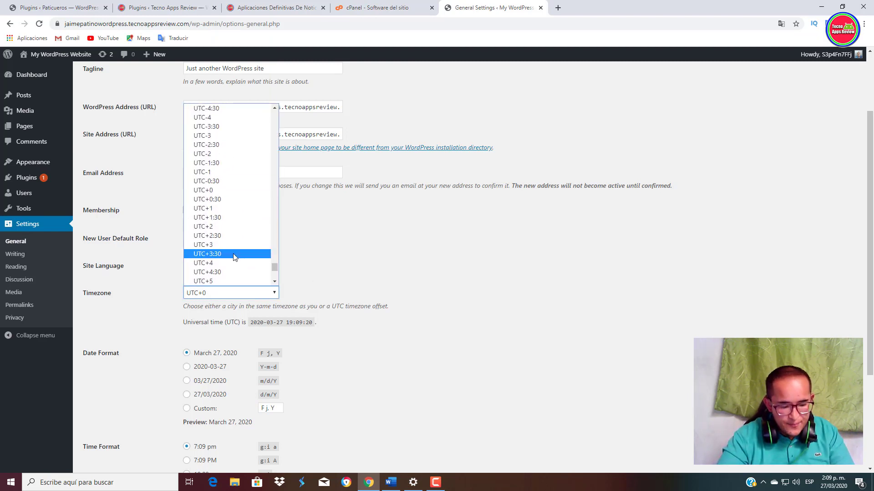
{"action": "scroll", "coordinate": [422, 278], "scroll_direction": "down", "scroll_amount": 3}
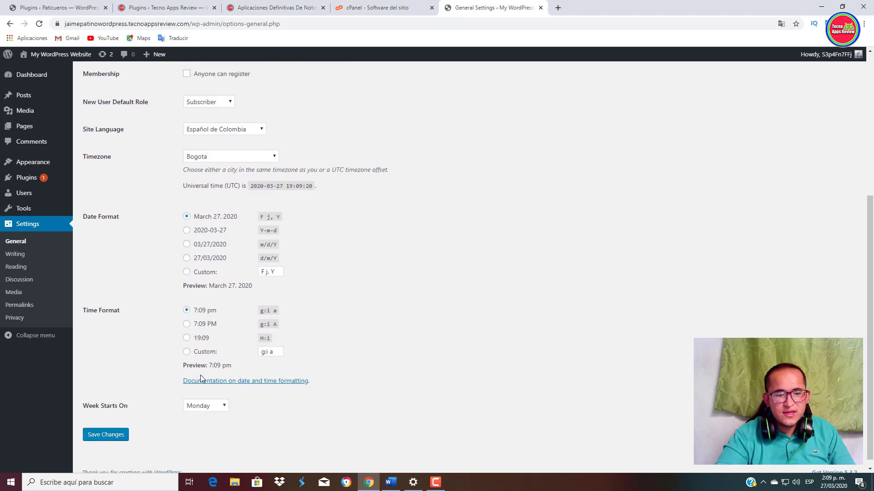
Step: Retitle the site with the owner's name followed by "Wordpress" and save the general settings
{"action": "scroll", "coordinate": [217, 437], "scroll_direction": "up", "scroll_amount": 1}
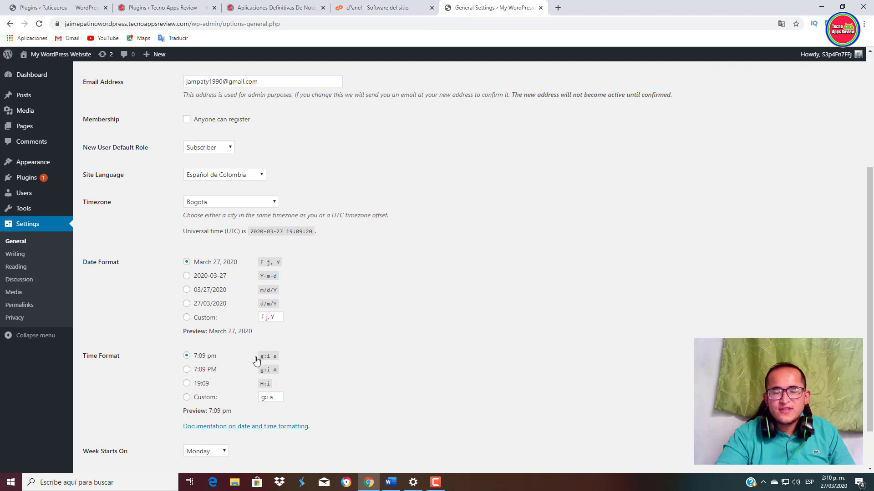
{"action": "scroll", "coordinate": [260, 355], "scroll_direction": "down", "scroll_amount": 2}
{"action": "scroll", "coordinate": [267, 182], "scroll_direction": "up", "scroll_amount": 5}
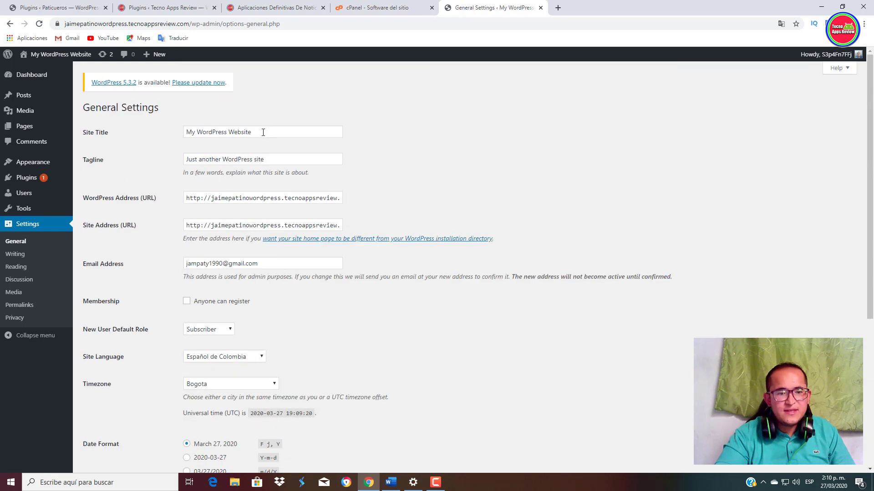
{"action": "scroll", "coordinate": [210, 275], "scroll_direction": "down", "scroll_amount": 5}
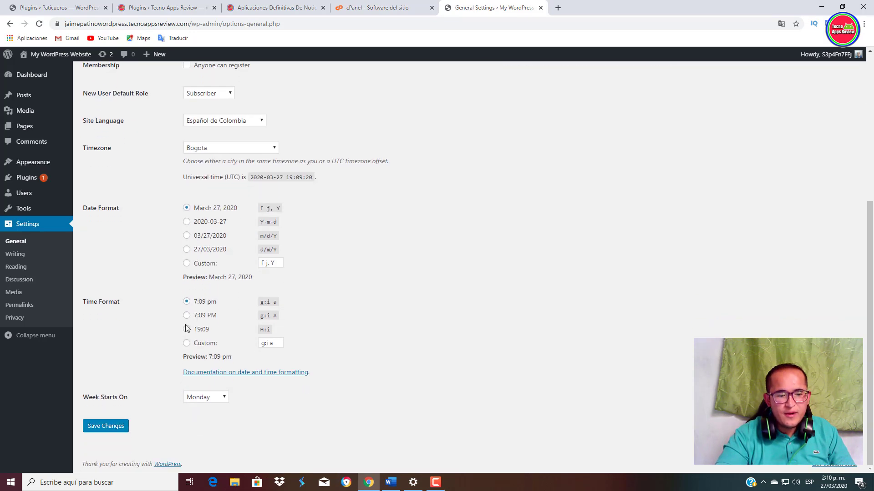
{"action": "left_click", "coordinate": [103, 427]}
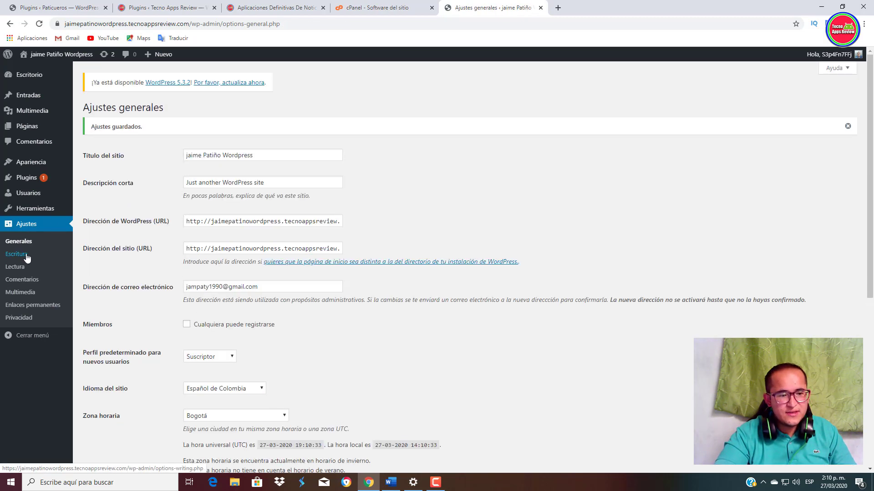
Step: Open the writing settings and examine the available default post formats
{"action": "left_click", "coordinate": [26, 258]}
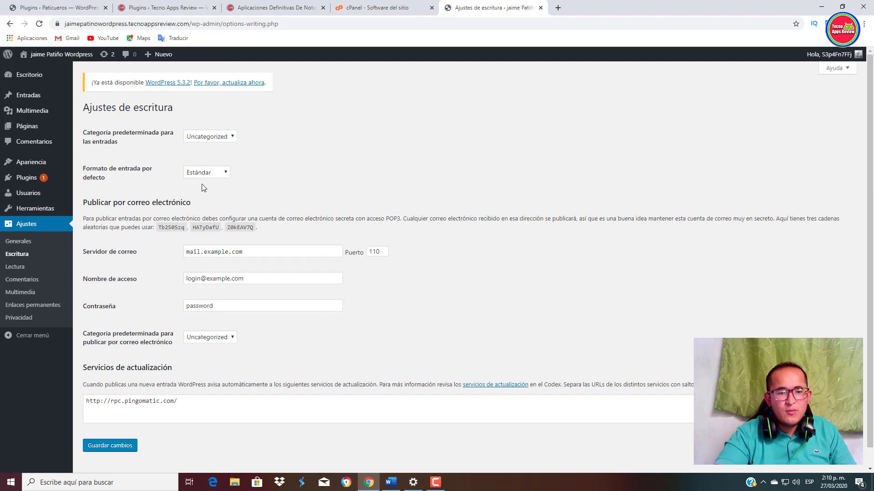
{"action": "left_click", "coordinate": [198, 173]}
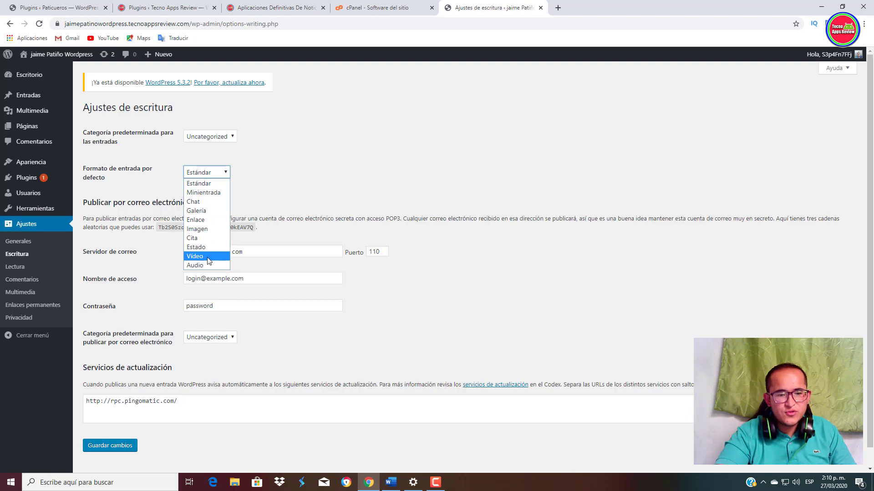
{"action": "scroll", "coordinate": [214, 255], "scroll_direction": "down", "scroll_amount": 1}
Step: Open the list of posts and view the published "Hello world!" post in a separate browser tab, including its comments
{"action": "left_click", "coordinate": [36, 98]}
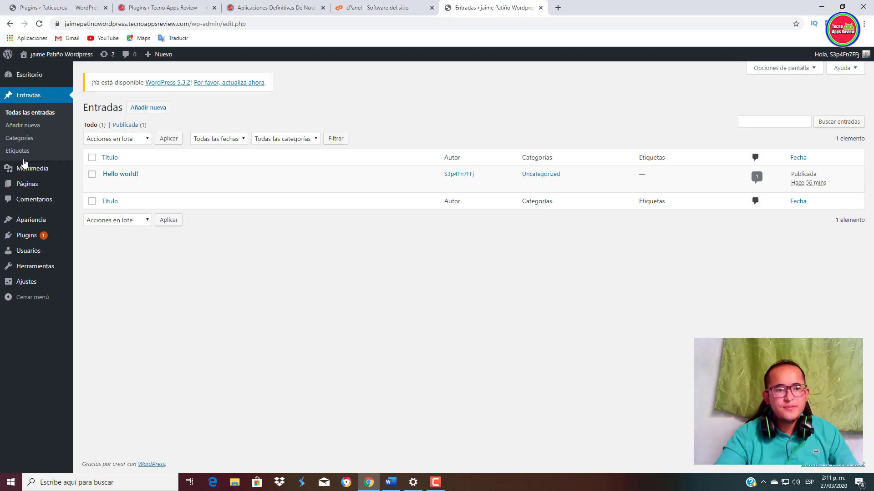
{"action": "left_click", "coordinate": [44, 119]}
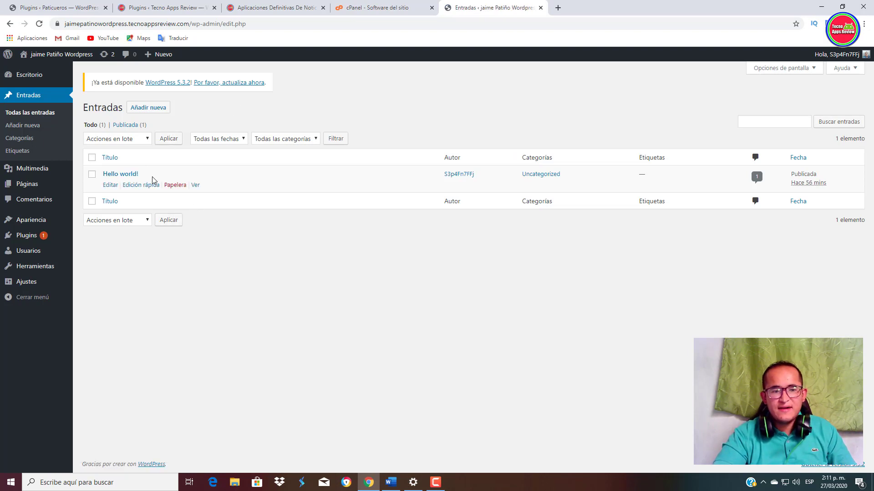
{"action": "right_click", "coordinate": [196, 187]}
{"action": "left_click", "coordinate": [212, 193]}
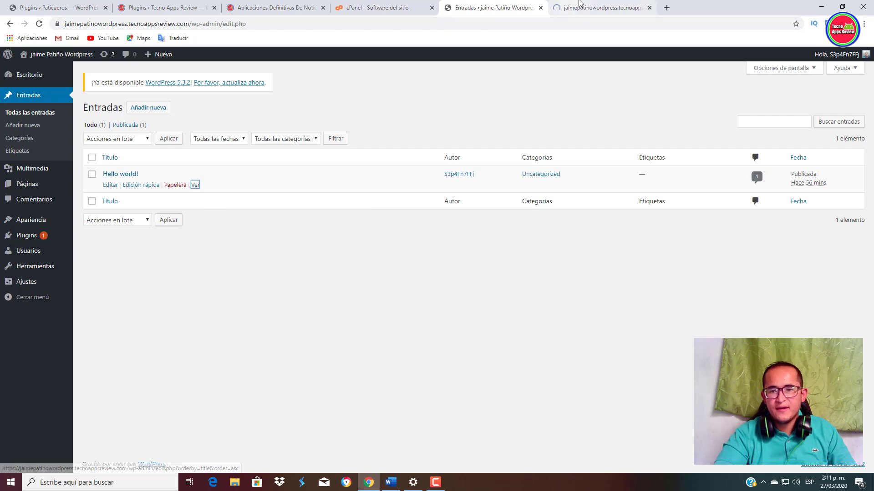
{"action": "left_click", "coordinate": [583, 10]}
{"action": "scroll", "coordinate": [186, 169], "scroll_direction": "down", "scroll_amount": 6}
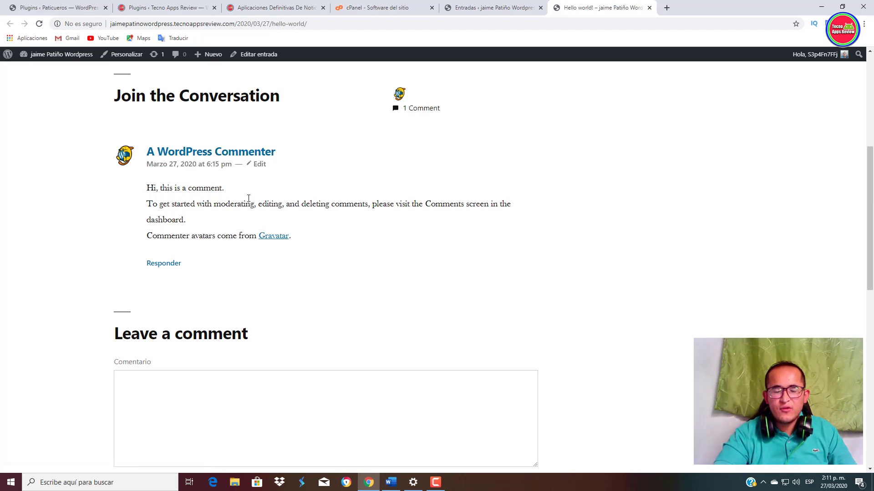
{"action": "scroll", "coordinate": [427, 158], "scroll_direction": "up", "scroll_amount": 5}
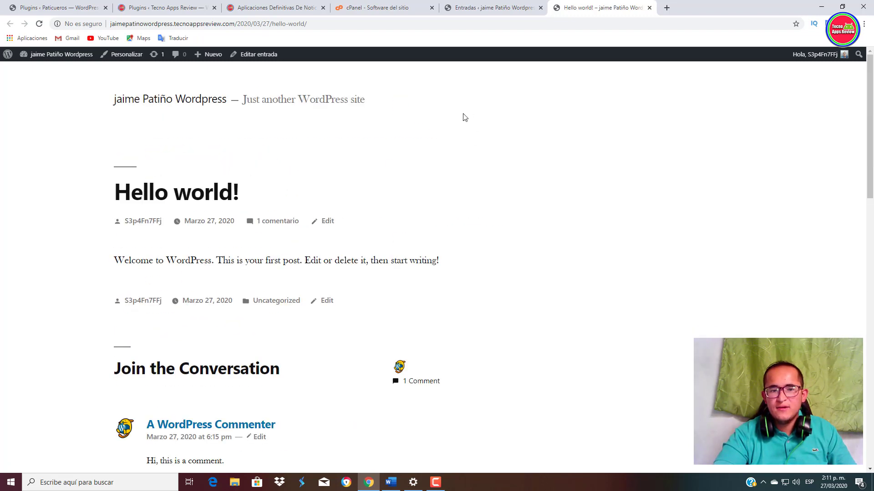
Step: Return to the posts list, start a new post and dismiss the editor's welcome tip
{"action": "left_click", "coordinate": [495, 4]}
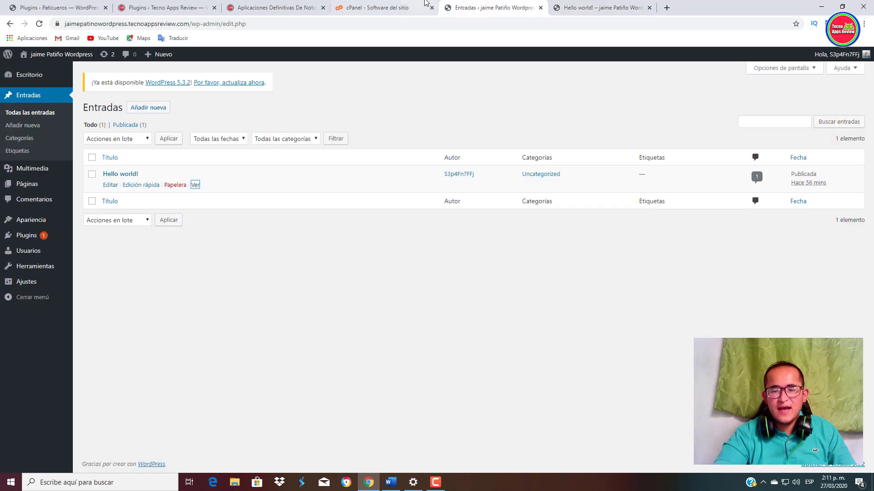
{"action": "left_click", "coordinate": [149, 110]}
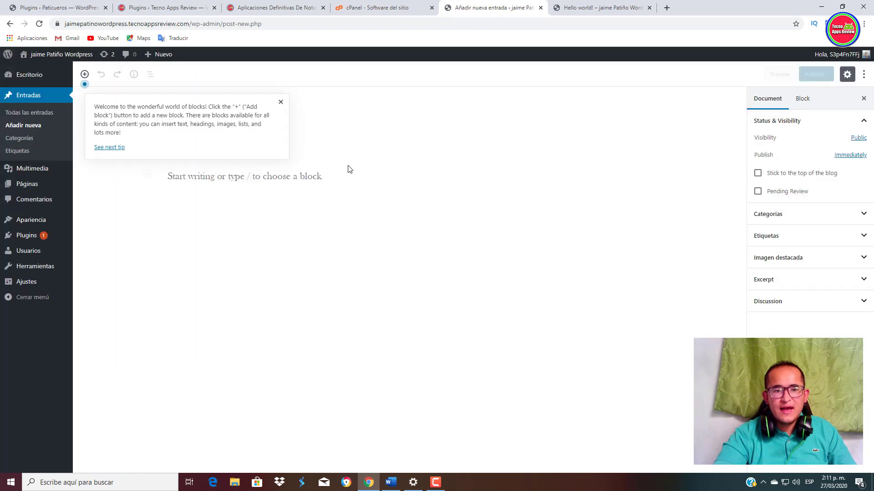
{"action": "left_click", "coordinate": [334, 175]}
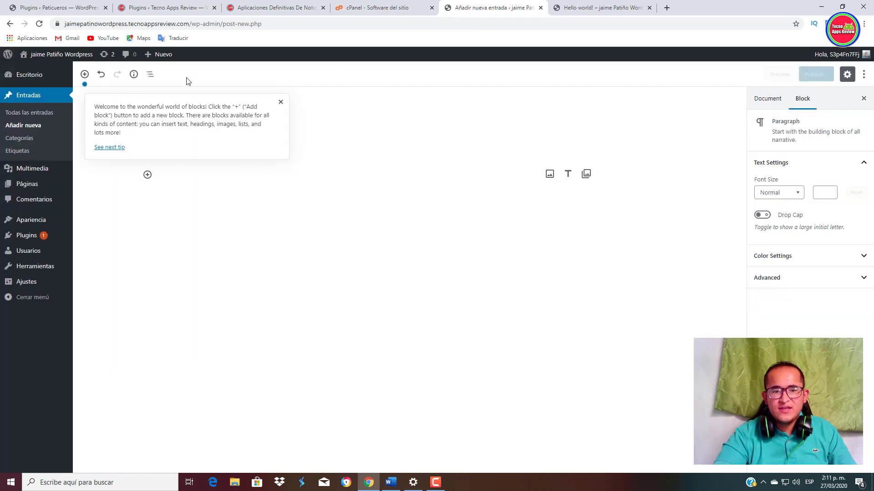
{"action": "left_click", "coordinate": [281, 102]}
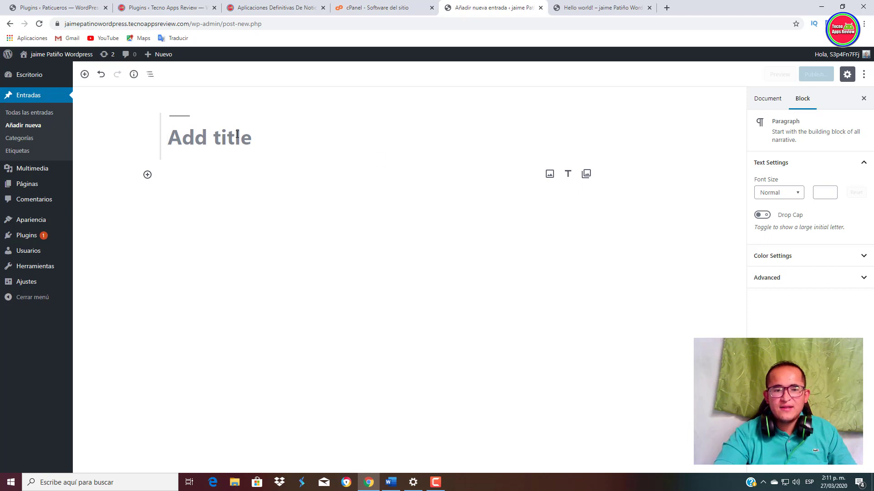
Step: Copy "Comenzando en Wordpress" from the Word document and paste it as the new post's title
{"action": "left_click", "coordinate": [390, 482]}
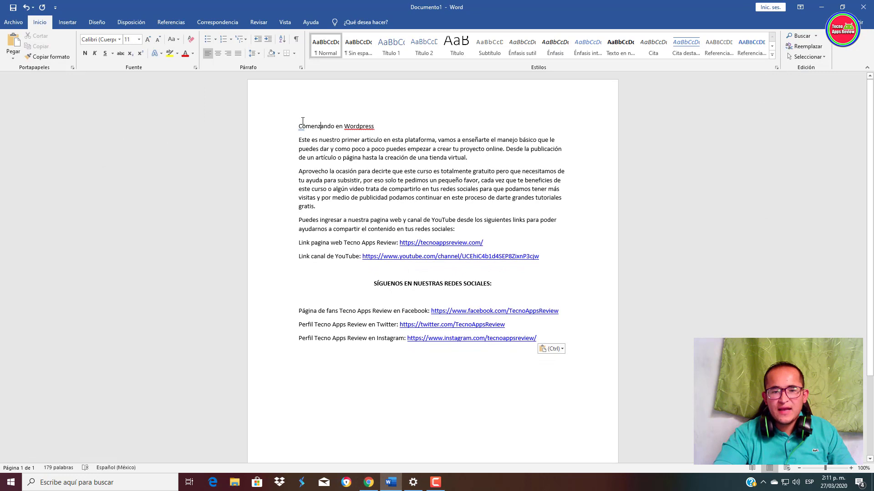
{"action": "left_click_drag", "start_coordinate": [303, 128], "coordinate": [371, 127]}
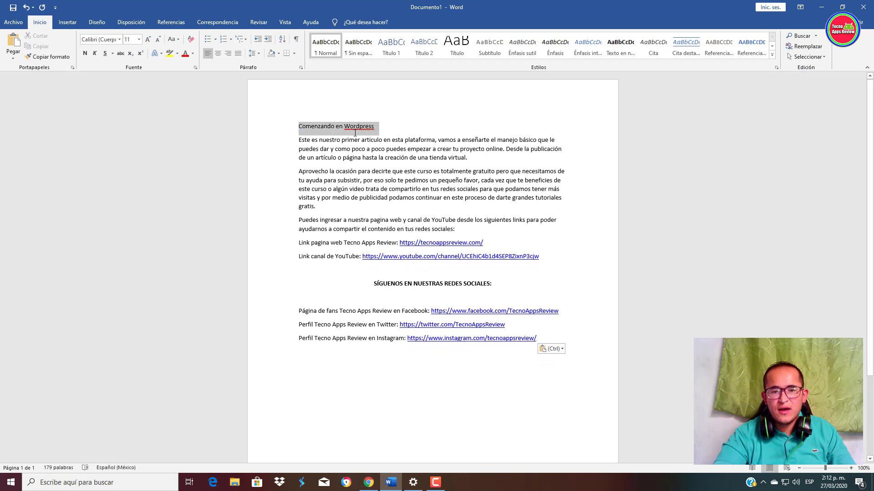
{"action": "right_click", "coordinate": [366, 125]}
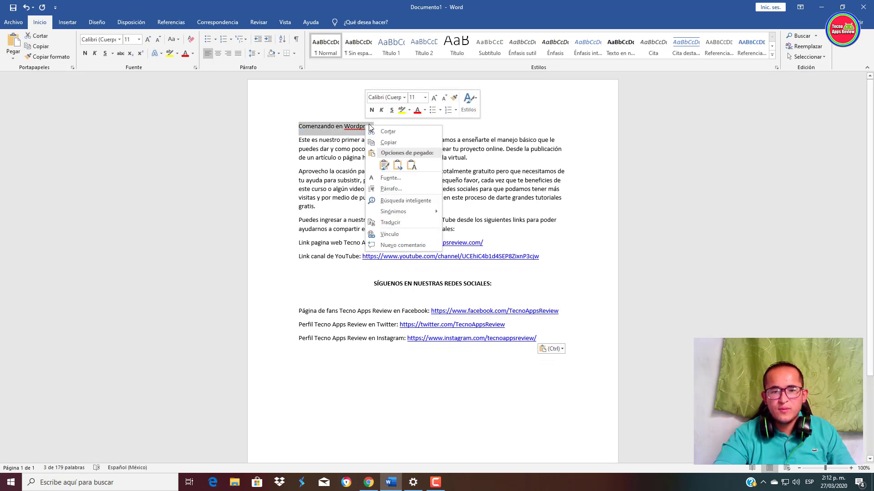
{"action": "left_click", "coordinate": [382, 141]}
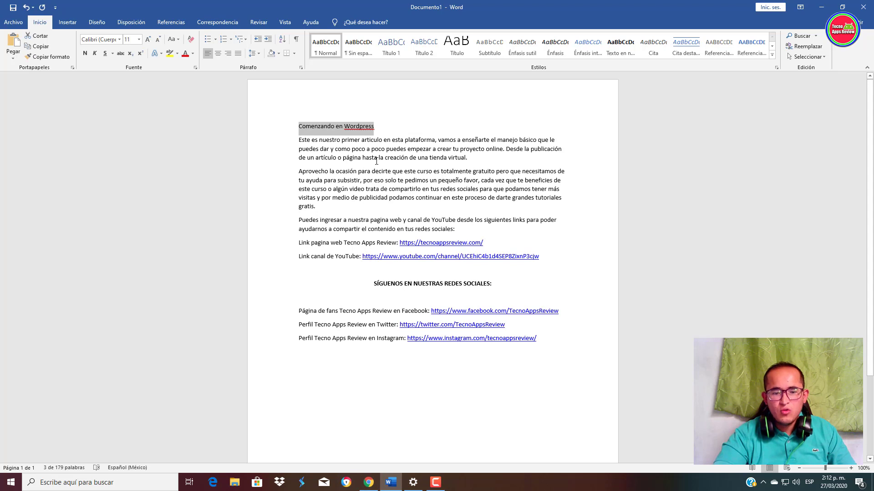
{"action": "left_click", "coordinate": [369, 482]}
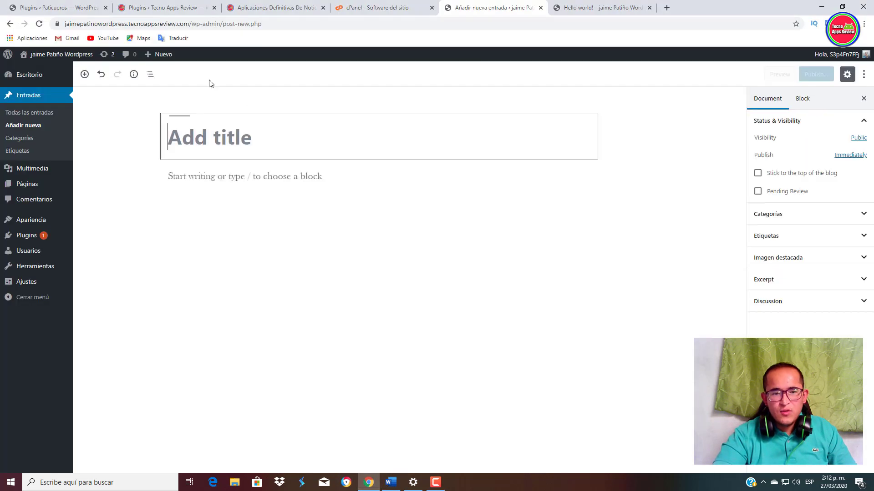
{"action": "left_click", "coordinate": [241, 143]}
{"action": "key", "text": "ctrl+v"}
Step: Insert a Heading block at level H2 below the post title
{"action": "left_click", "coordinate": [235, 181]}
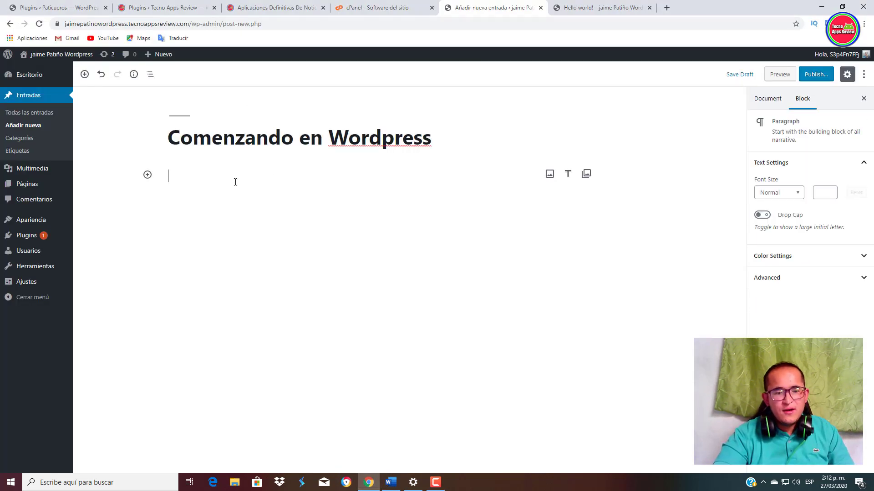
{"action": "left_click", "coordinate": [147, 175]}
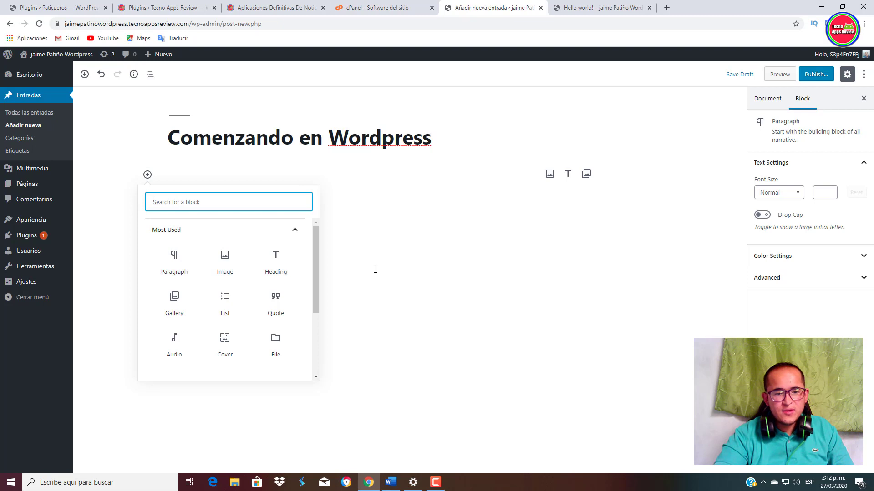
{"action": "left_click", "coordinate": [174, 262]}
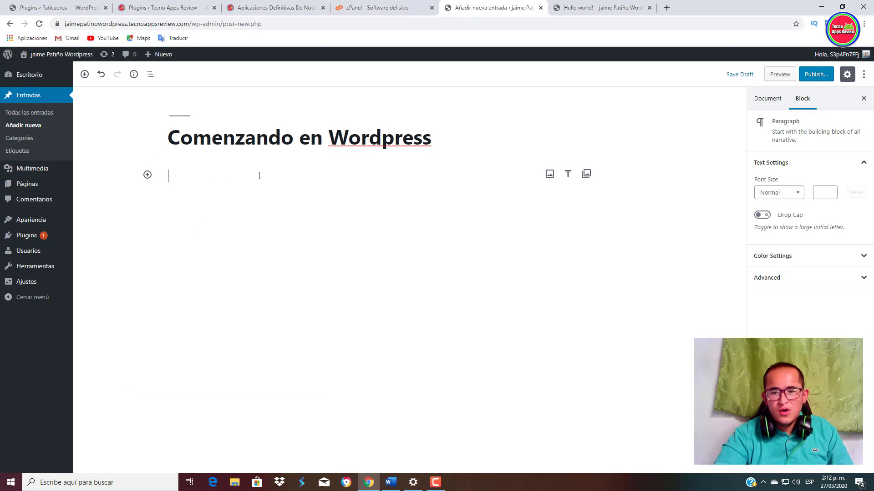
{"action": "left_click", "coordinate": [147, 175]}
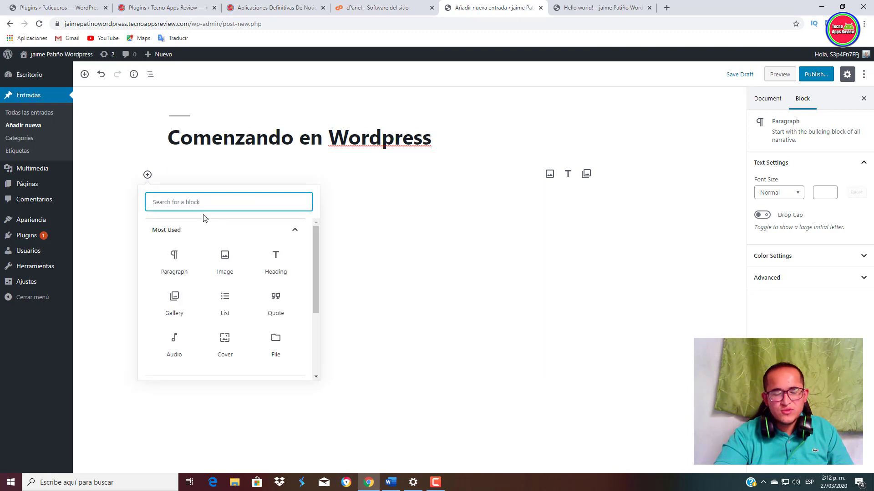
{"action": "left_click", "coordinate": [276, 261]}
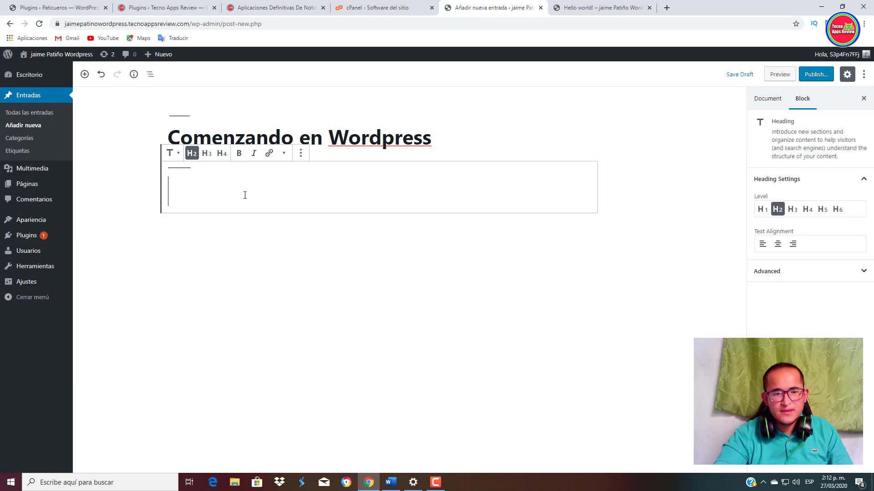
Step: Copy all text below the title line in the Word document and paste it into the post under the heading block
{"action": "left_click", "coordinate": [390, 482]}
{"action": "left_click", "coordinate": [308, 158]}
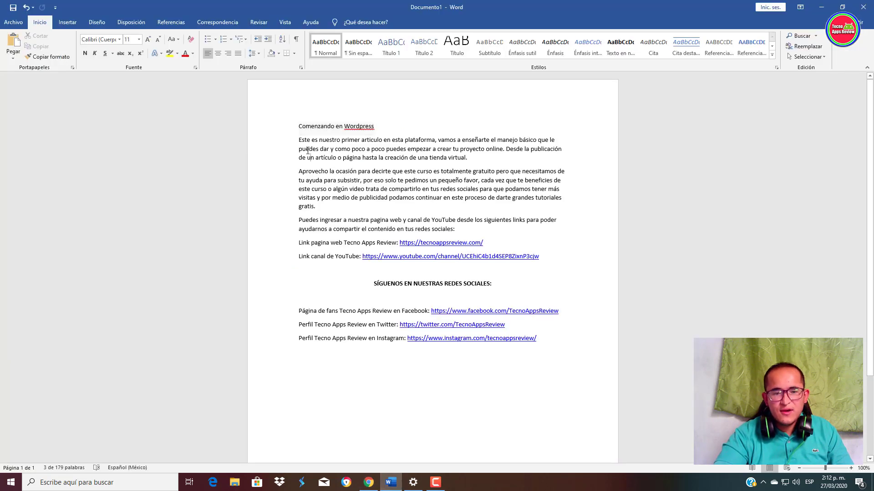
{"action": "left_click_drag", "start_coordinate": [299, 141], "coordinate": [547, 349]}
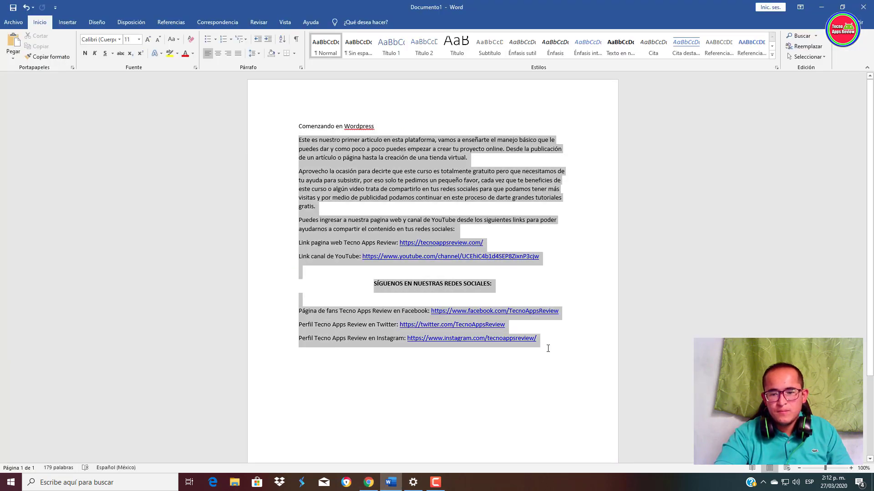
{"action": "right_click", "coordinate": [411, 321]}
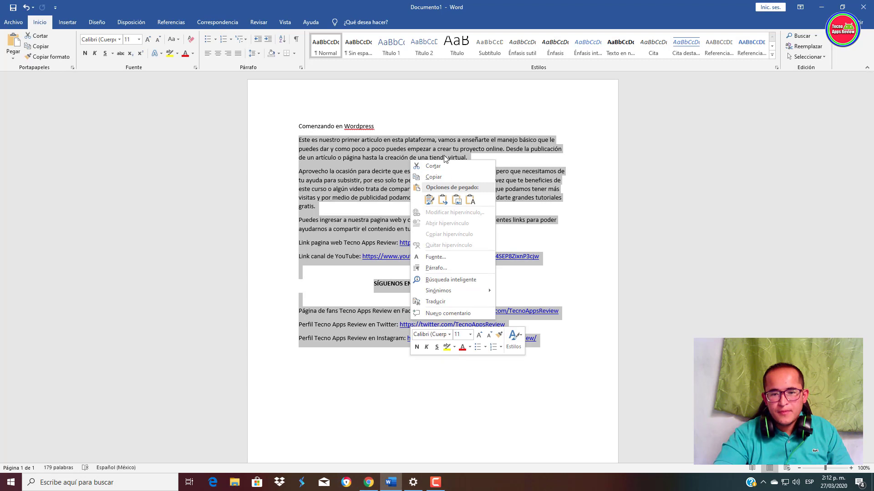
{"action": "left_click", "coordinate": [444, 176]}
{"action": "left_click", "coordinate": [369, 482]}
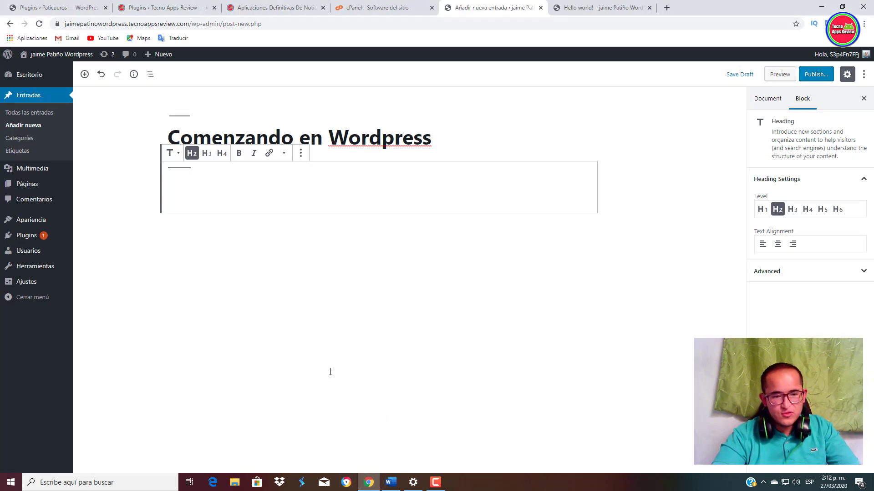
{"action": "key", "text": "ctrl+v"}
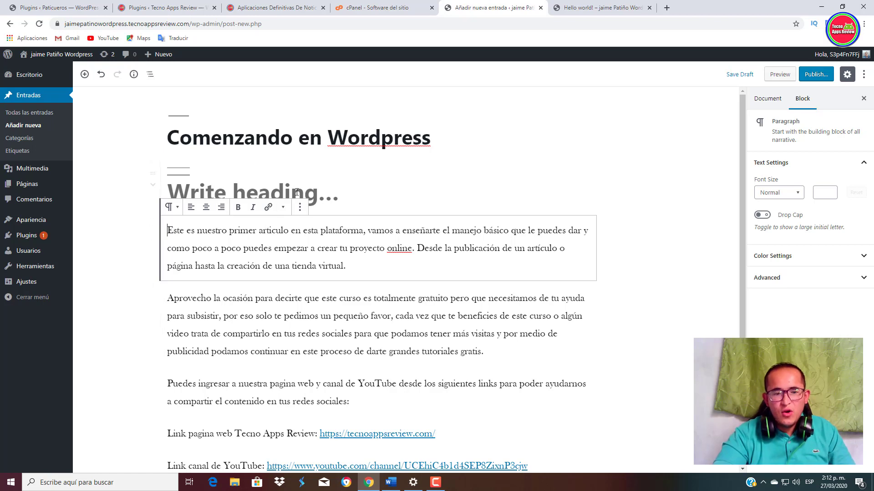
{"action": "left_click", "coordinate": [326, 193]}
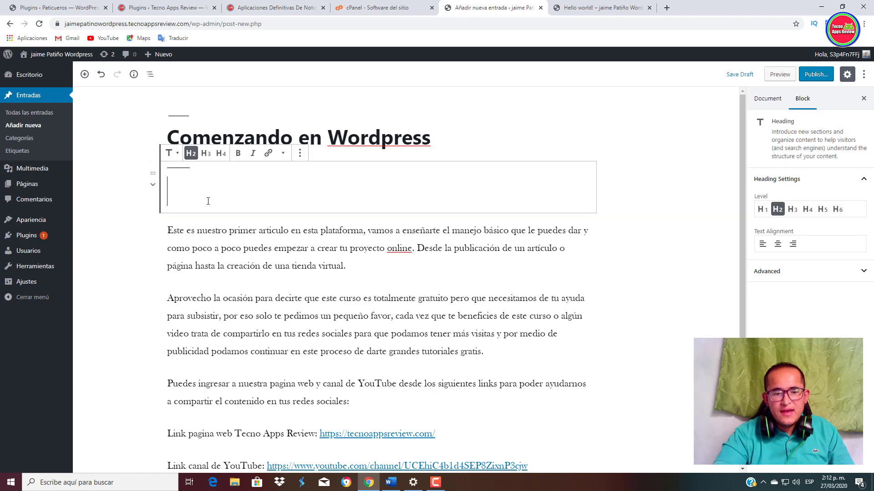
{"action": "scroll", "coordinate": [270, 342], "scroll_direction": "down", "scroll_amount": 2}
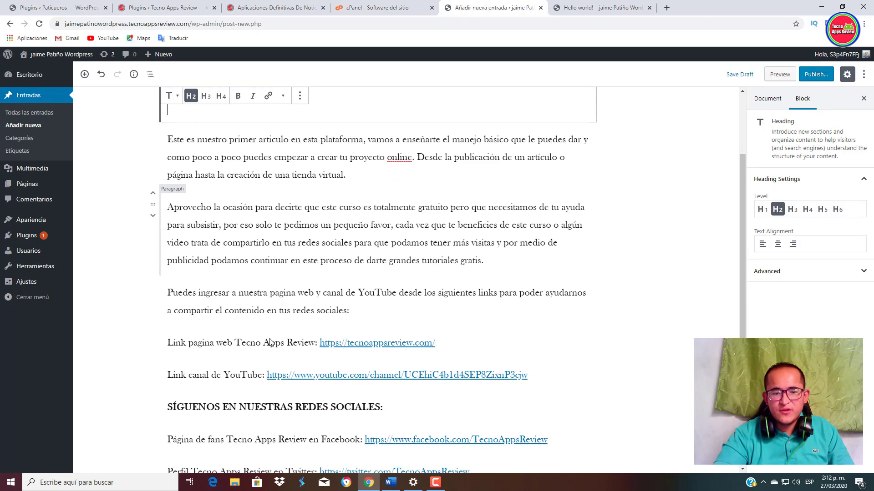
Step: Remove the empty heading block between the post title and the first paragraph
{"action": "scroll", "coordinate": [270, 343], "scroll_direction": "down", "scroll_amount": 2}
{"action": "scroll", "coordinate": [281, 330], "scroll_direction": "up", "scroll_amount": 4}
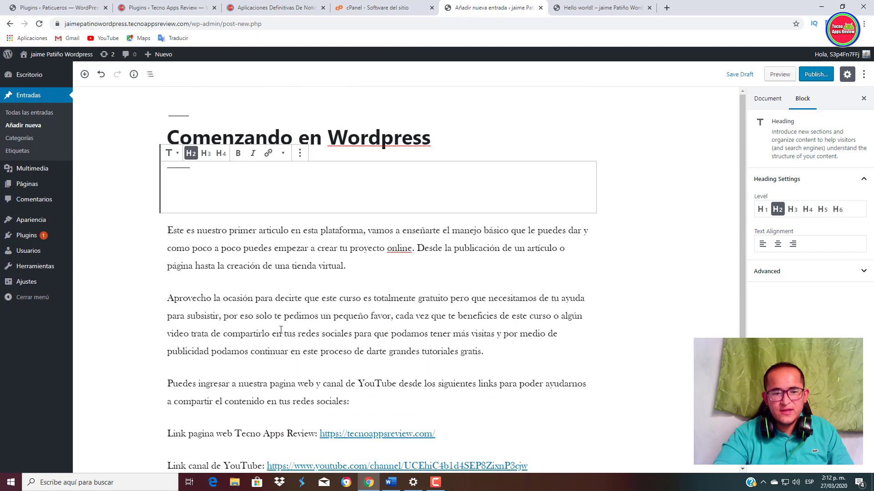
{"action": "left_click", "coordinate": [223, 182]}
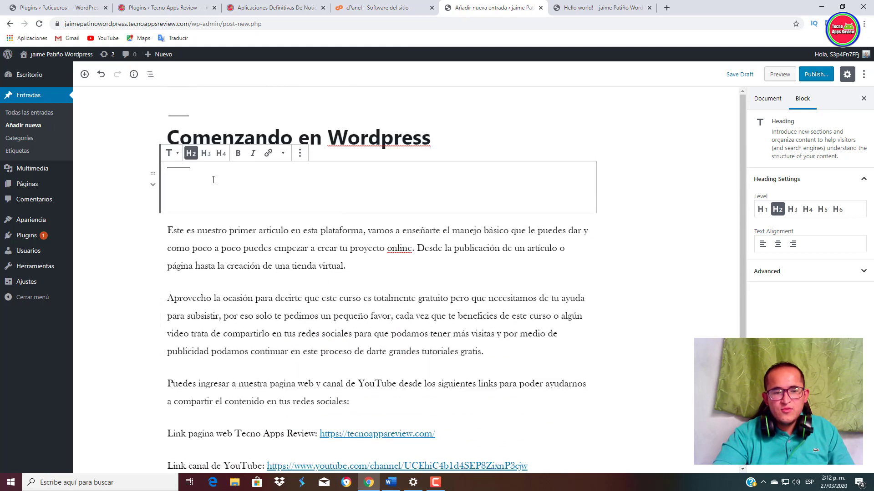
{"action": "left_click", "coordinate": [296, 155]}
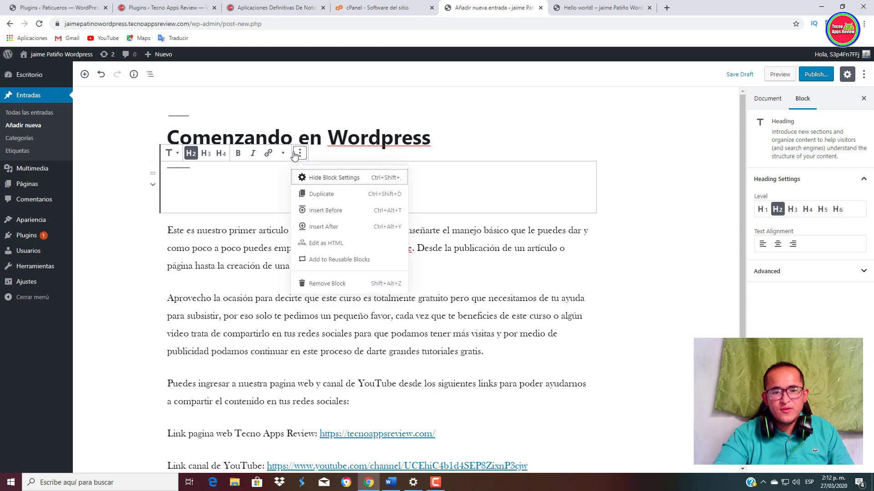
{"action": "left_click", "coordinate": [331, 284]}
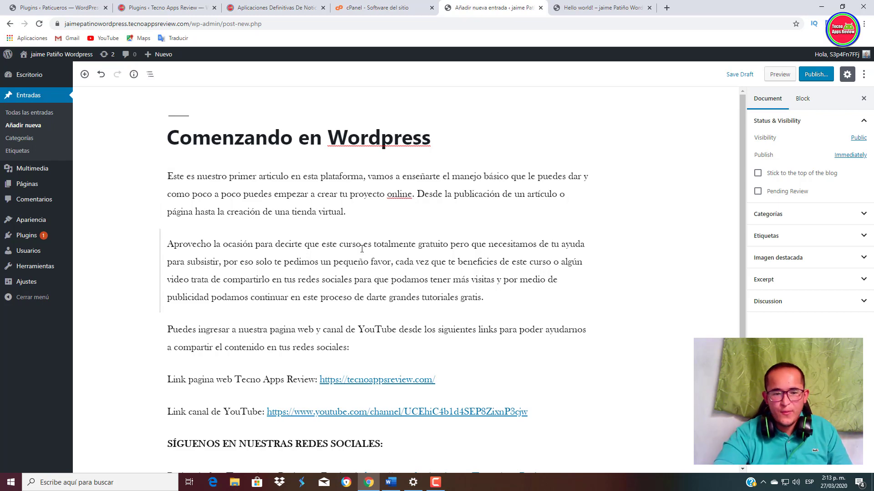
Step: Create a new category named "curso" without a parent category and assign it to the post
{"action": "left_click", "coordinate": [236, 286]}
{"action": "scroll", "coordinate": [236, 285], "scroll_direction": "down", "scroll_amount": 3}
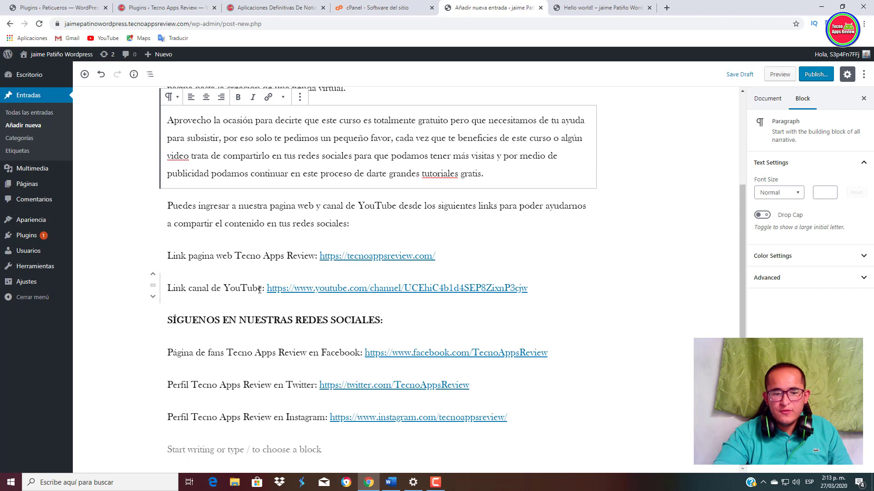
{"action": "left_click", "coordinate": [770, 100]}
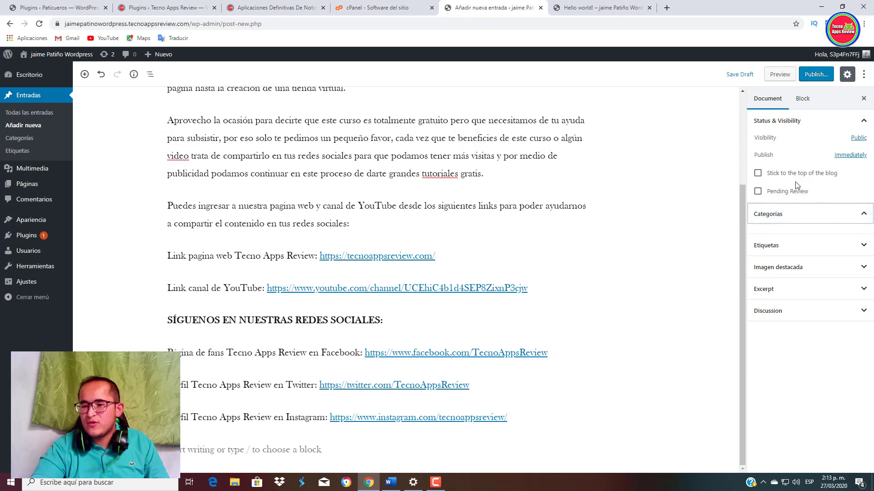
{"action": "left_click", "coordinate": [776, 215]}
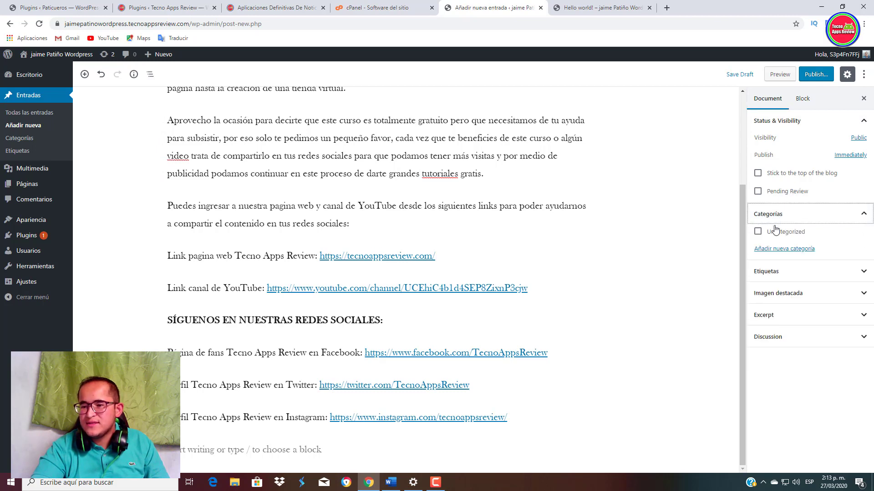
{"action": "left_click", "coordinate": [782, 249]}
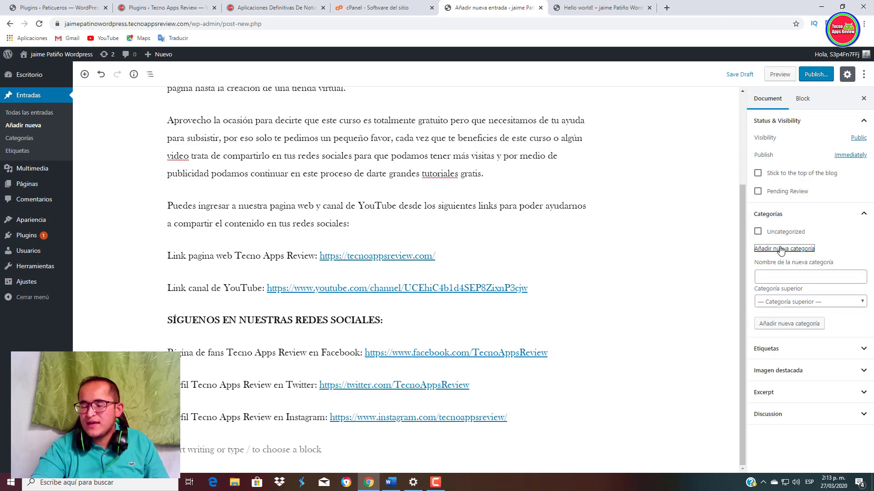
{"action": "left_click", "coordinate": [793, 274]}
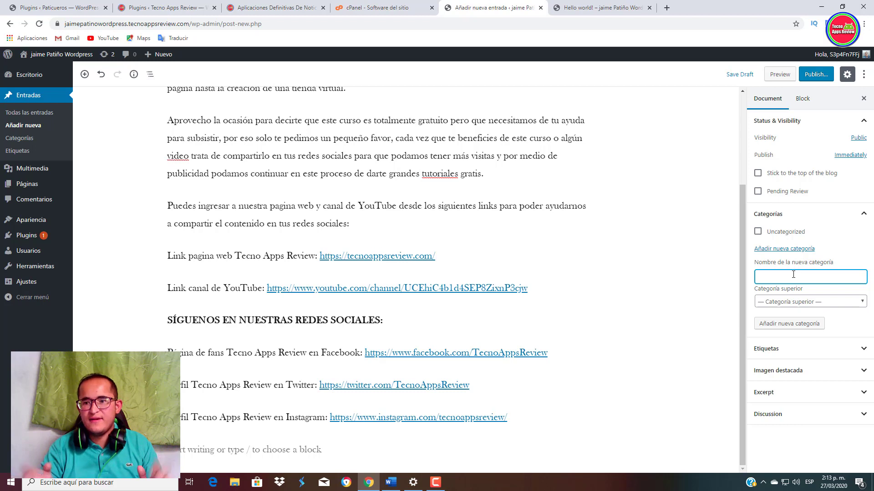
{"action": "left_click", "coordinate": [774, 349]}
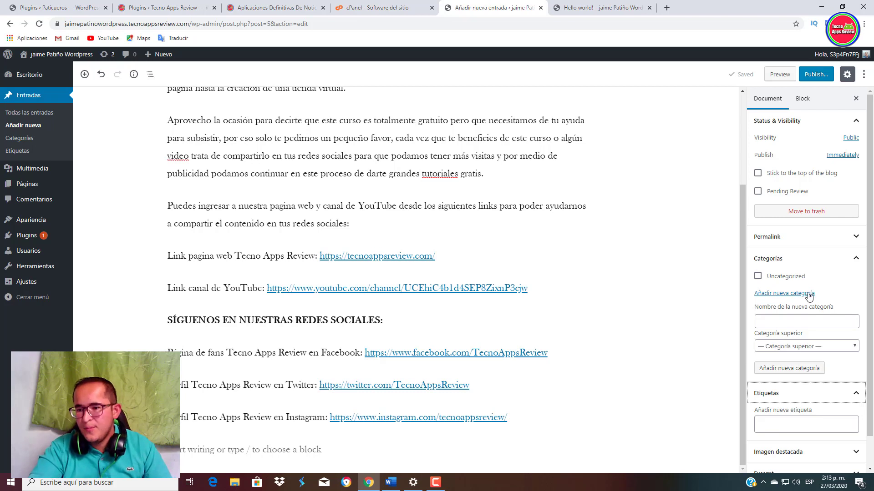
{"action": "scroll", "coordinate": [817, 232], "scroll_direction": "down", "scroll_amount": 2}
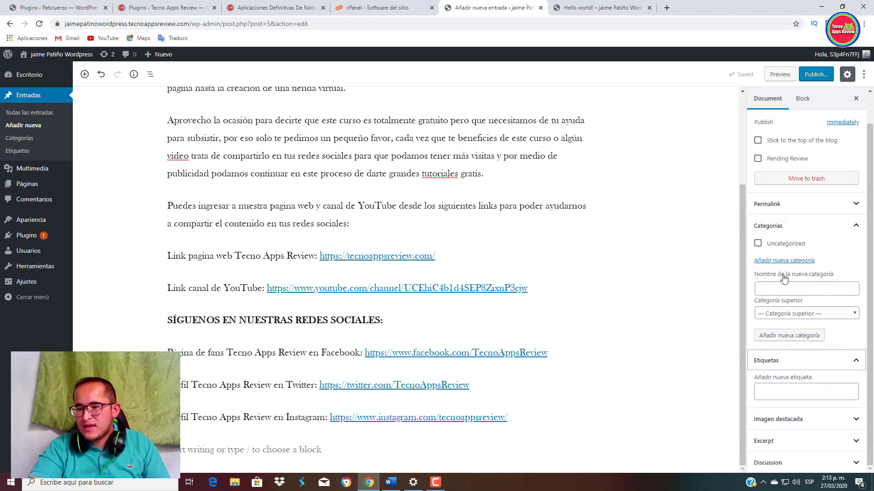
{"action": "left_click", "coordinate": [782, 288]}
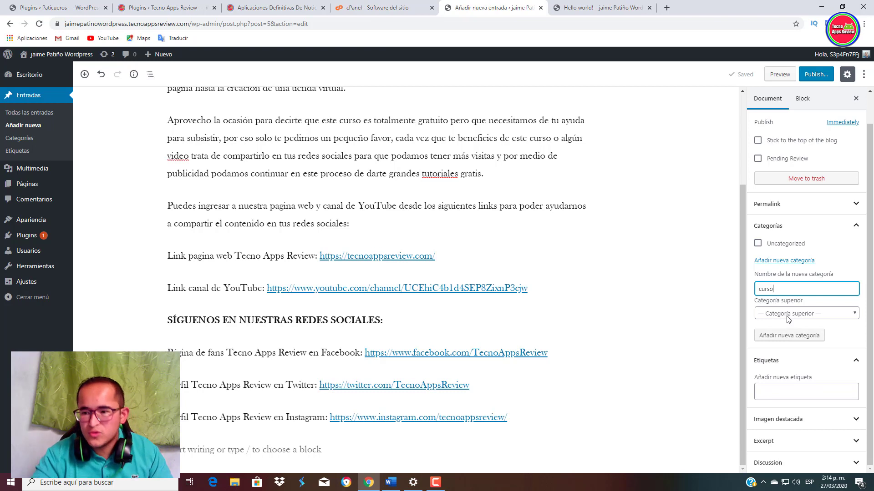
{"action": "left_click", "coordinate": [812, 314]}
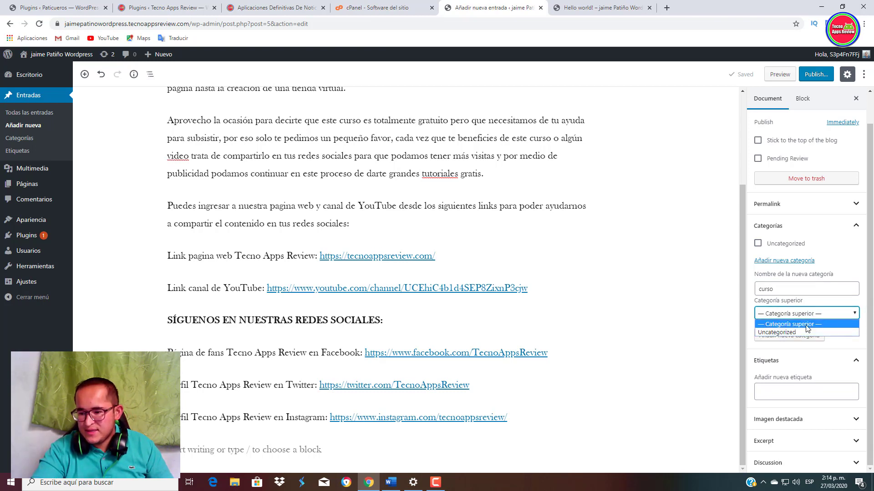
{"action": "left_click", "coordinate": [805, 326]}
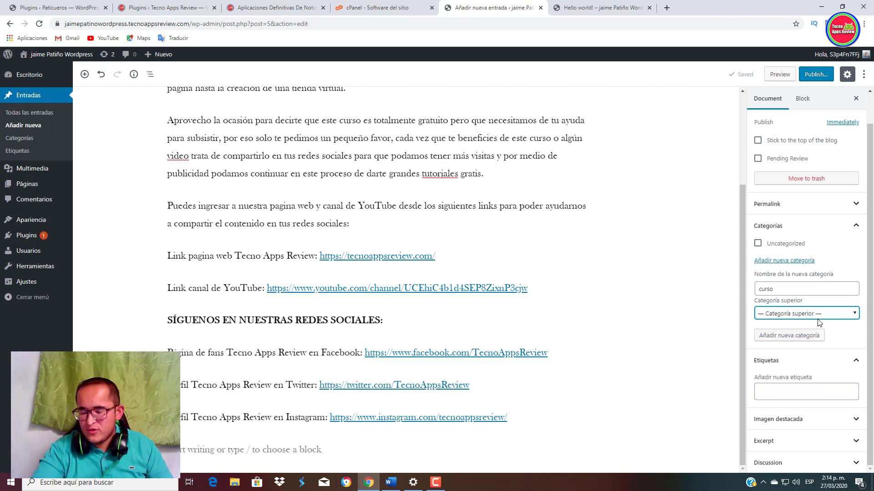
{"action": "left_click", "coordinate": [799, 336]}
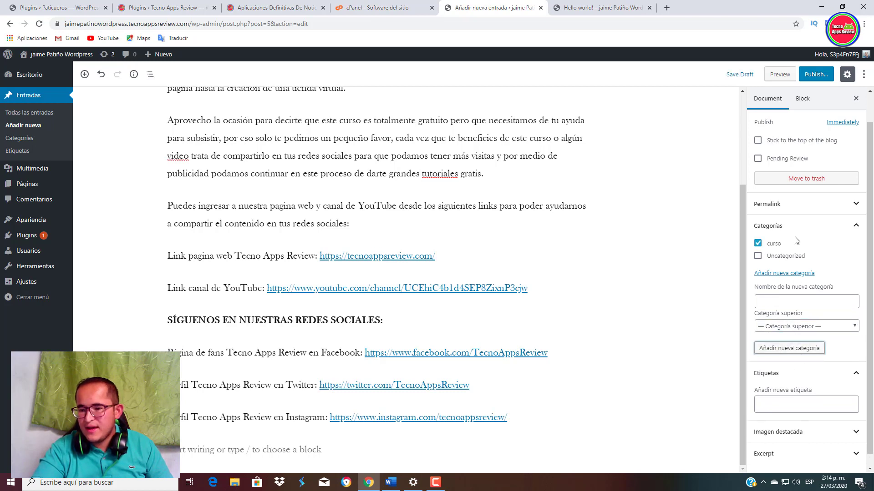
Step: Add the tag "curso wordpress" to the post
{"action": "left_click", "coordinate": [782, 394]}
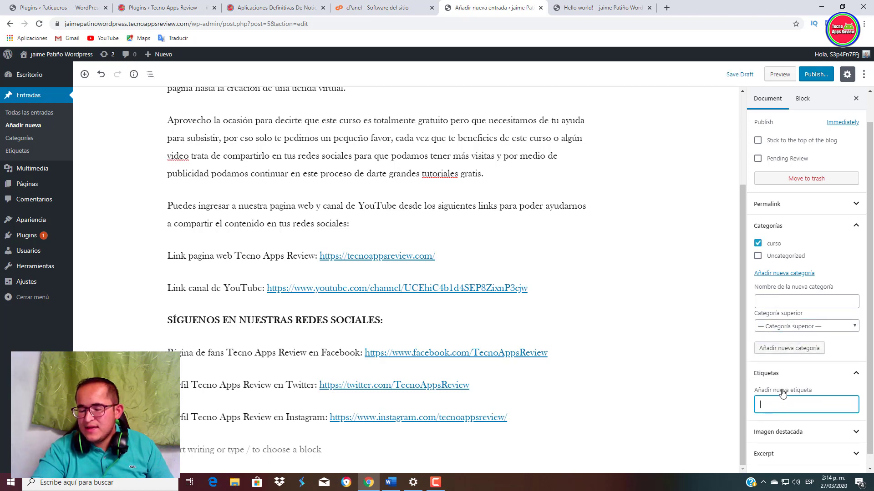
{"action": "scroll", "coordinate": [773, 387], "scroll_direction": "down", "scroll_amount": 1}
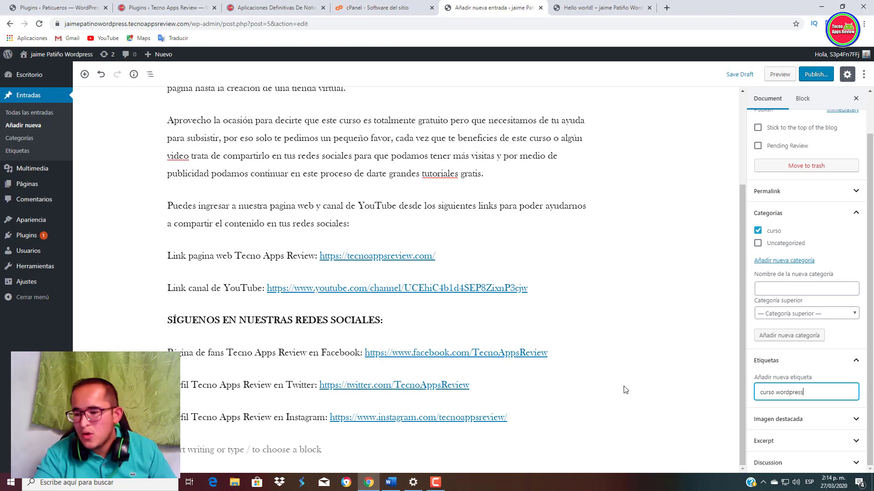
{"action": "key", "text": "Return"}
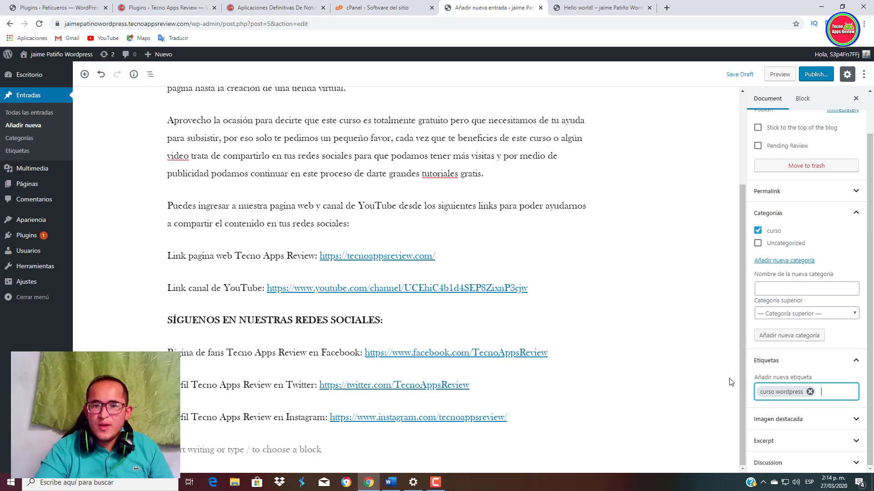
{"action": "scroll", "coordinate": [396, 218], "scroll_direction": "up", "scroll_amount": 2}
{"action": "scroll", "coordinate": [437, 293], "scroll_direction": "down", "scroll_amount": 2}
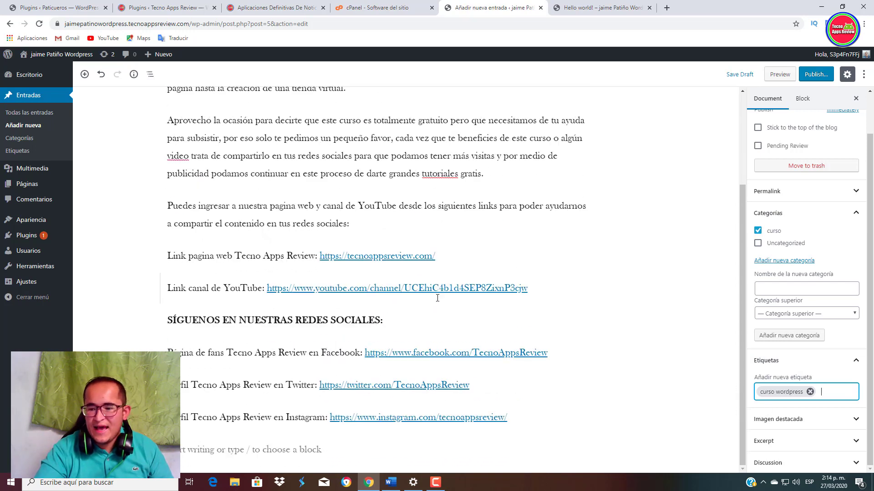
Step: Upload que-es-un-hosting from the desktop's "imagenes optimizadas para web" > "blog tecno apps review" folder and set it as the post's featured image
{"action": "left_click", "coordinate": [779, 423]}
{"action": "scroll", "coordinate": [813, 399], "scroll_direction": "down", "scroll_amount": 1}
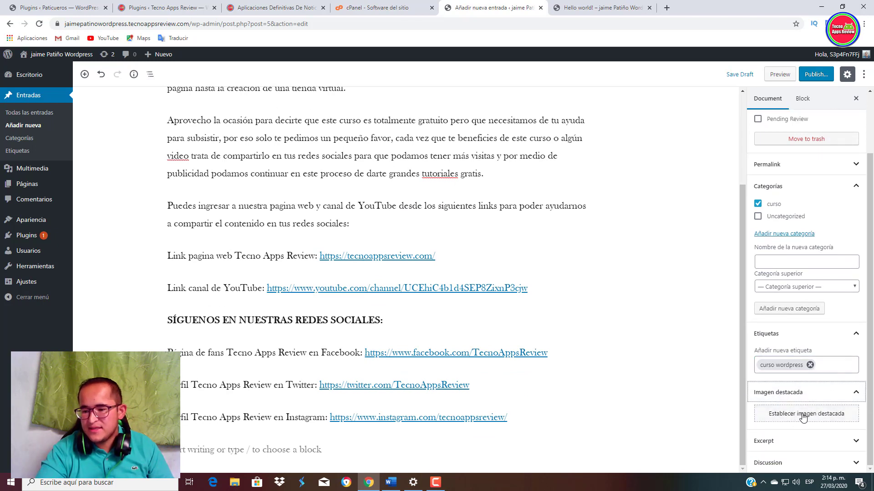
{"action": "left_click", "coordinate": [802, 417]}
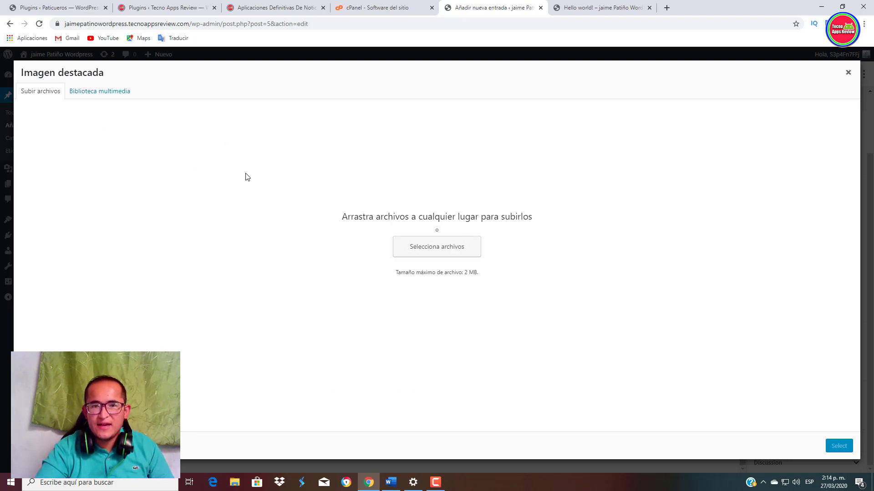
{"action": "left_click", "coordinate": [433, 252]}
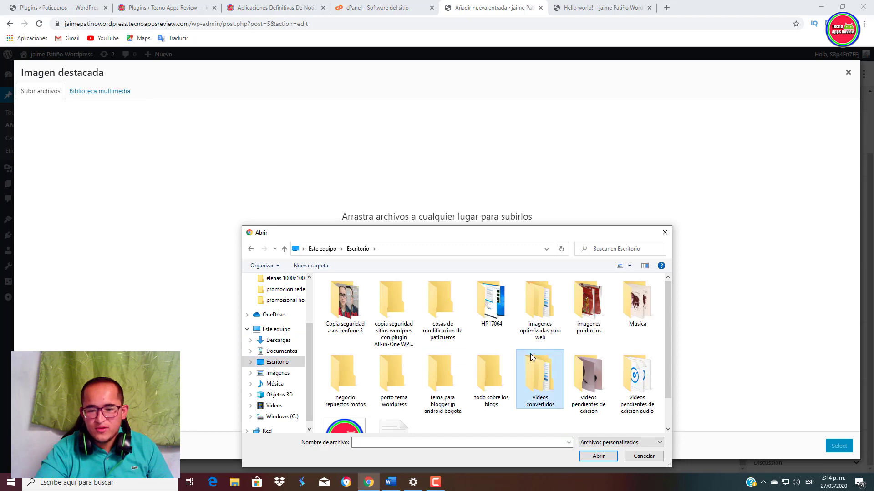
{"action": "scroll", "coordinate": [531, 354], "scroll_direction": "down", "scroll_amount": 1}
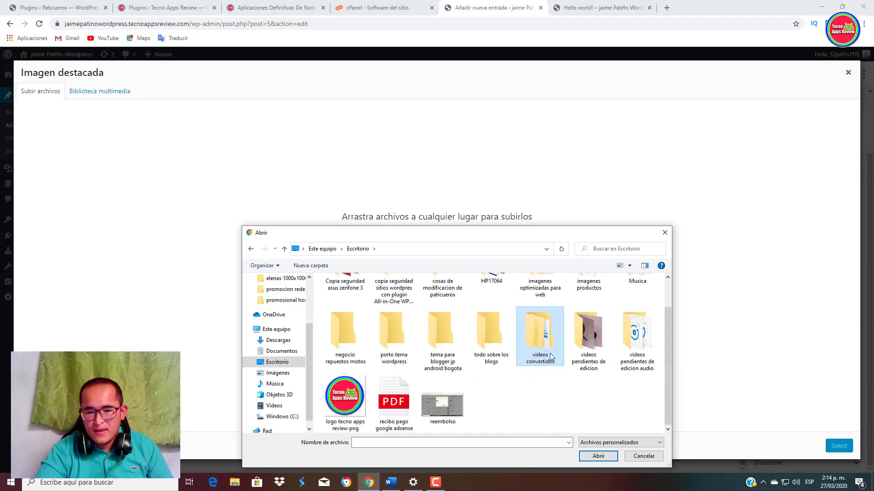
{"action": "scroll", "coordinate": [555, 364], "scroll_direction": "up", "scroll_amount": 1}
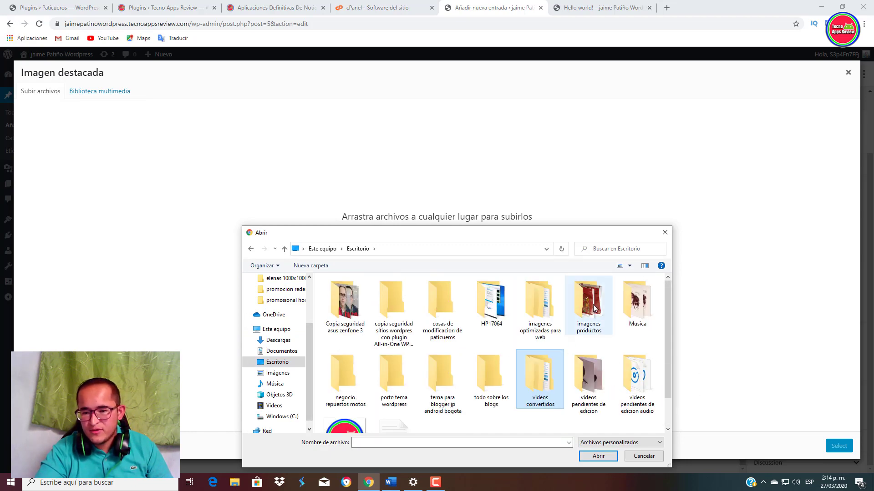
{"action": "double_click", "coordinate": [540, 300]}
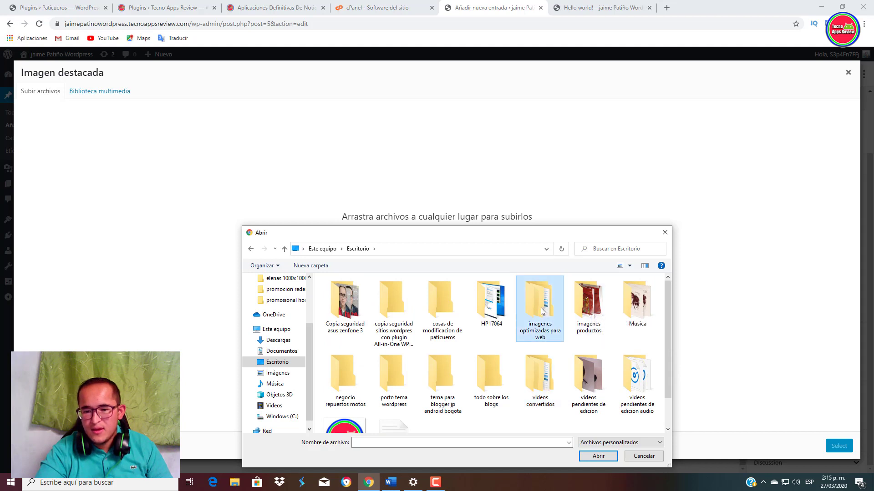
{"action": "double_click", "coordinate": [354, 292]}
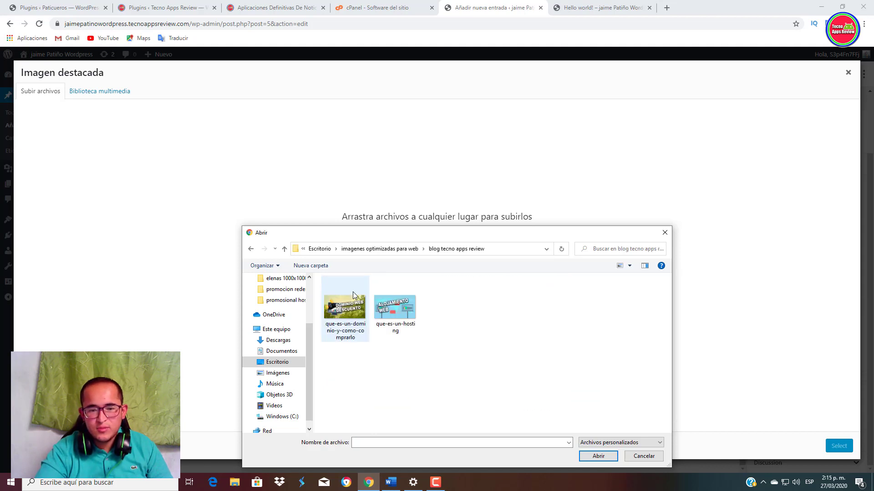
{"action": "double_click", "coordinate": [403, 315]}
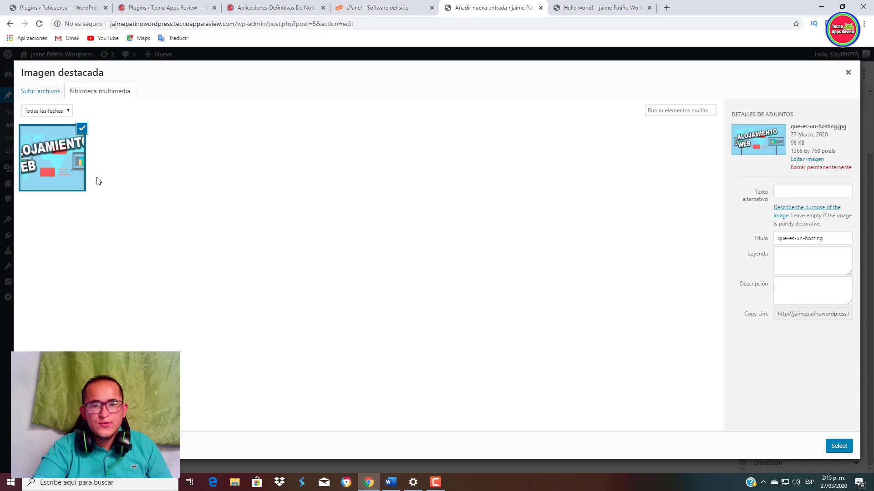
{"action": "left_click", "coordinate": [840, 446]}
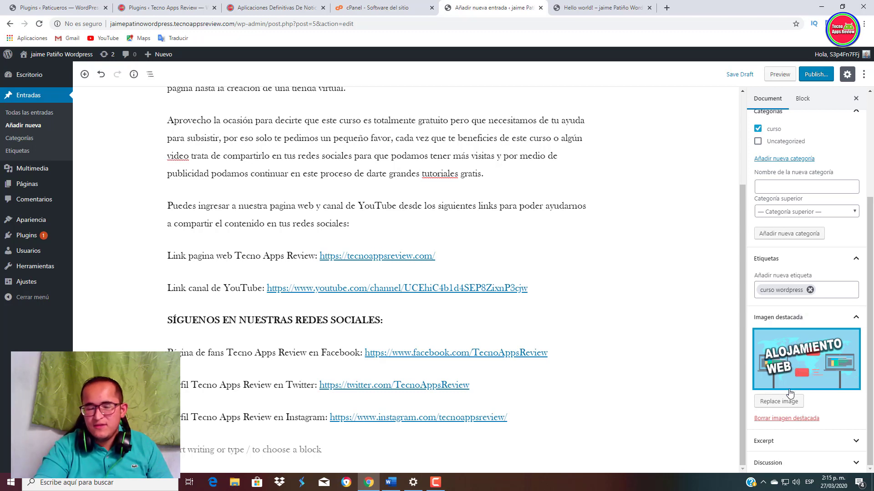
Step: Examine how featured images appear in the JUEGOS category of the Tecno Apps Review site and return to the post editor
{"action": "left_click", "coordinate": [272, 7]}
{"action": "scroll", "coordinate": [229, 196], "scroll_direction": "down", "scroll_amount": 1}
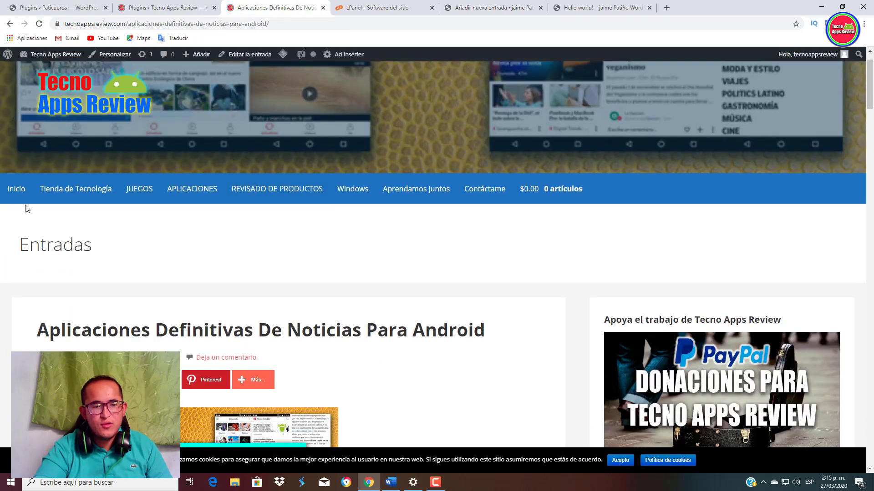
{"action": "left_click", "coordinate": [148, 187]}
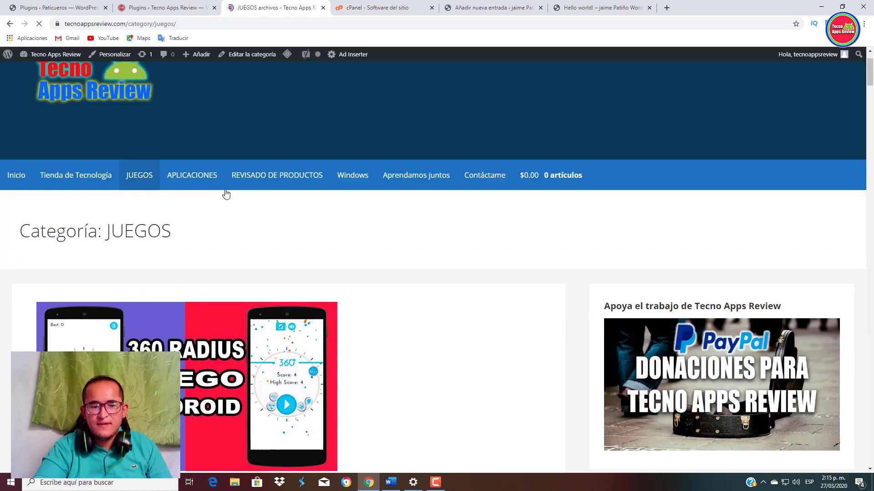
{"action": "scroll", "coordinate": [226, 194], "scroll_direction": "down", "scroll_amount": 9}
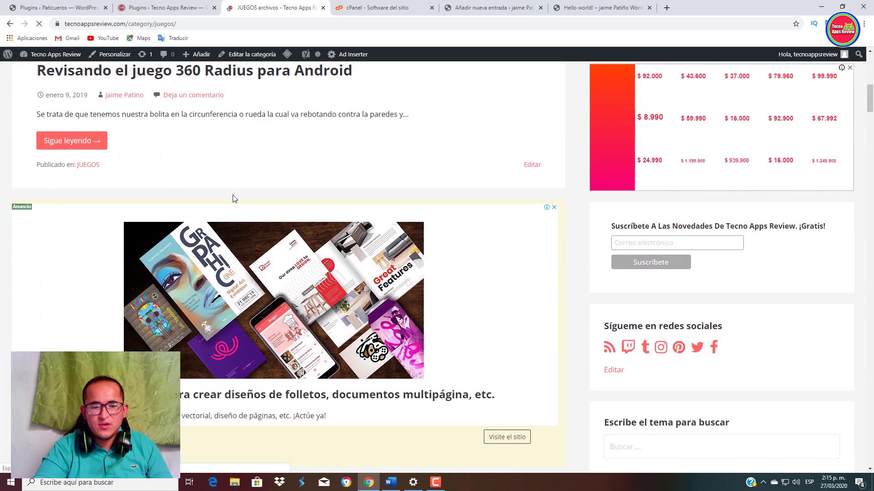
{"action": "scroll", "coordinate": [234, 199], "scroll_direction": "down", "scroll_amount": 8}
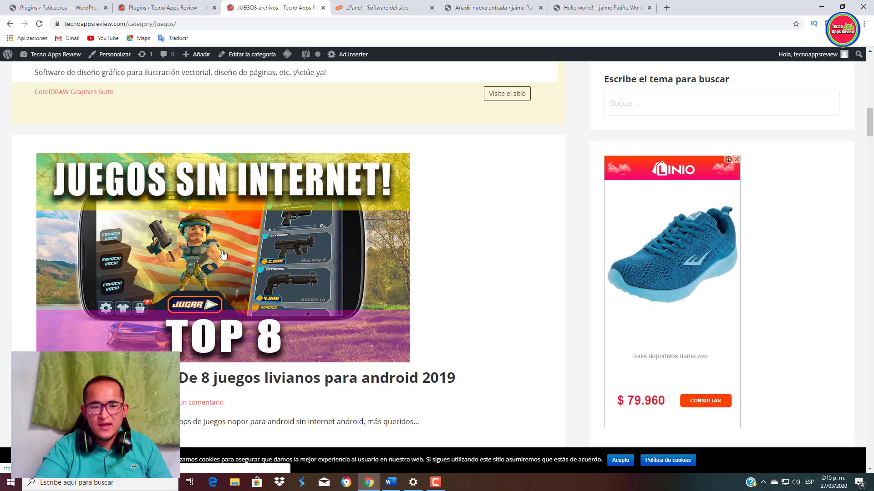
{"action": "scroll", "coordinate": [205, 273], "scroll_direction": "down", "scroll_amount": 4}
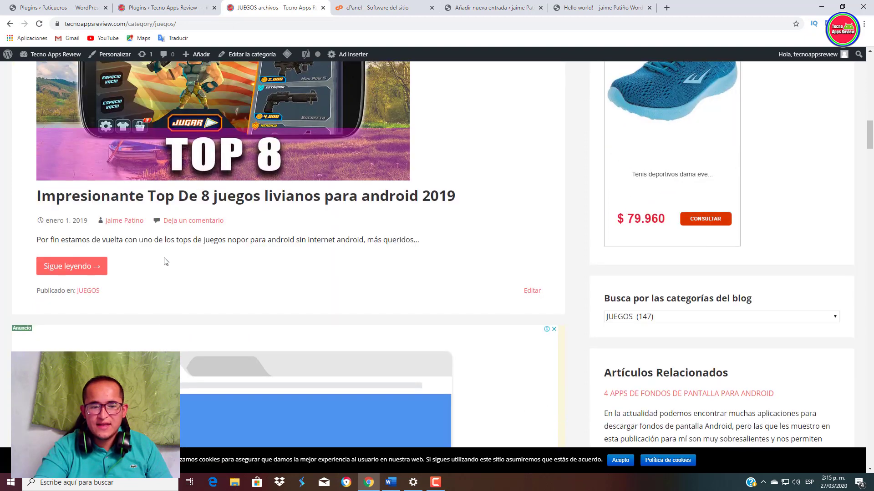
{"action": "scroll", "coordinate": [166, 262], "scroll_direction": "up", "scroll_amount": 4}
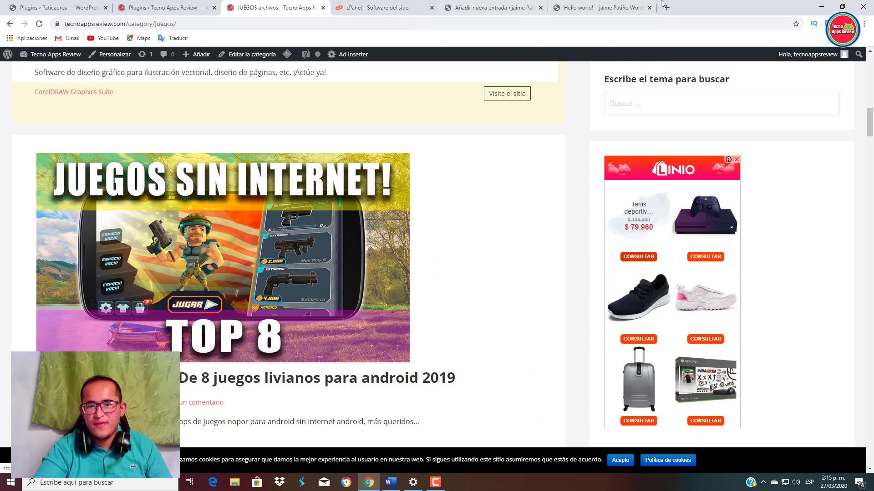
{"action": "left_click", "coordinate": [623, 7]}
{"action": "left_click", "coordinate": [509, 7]}
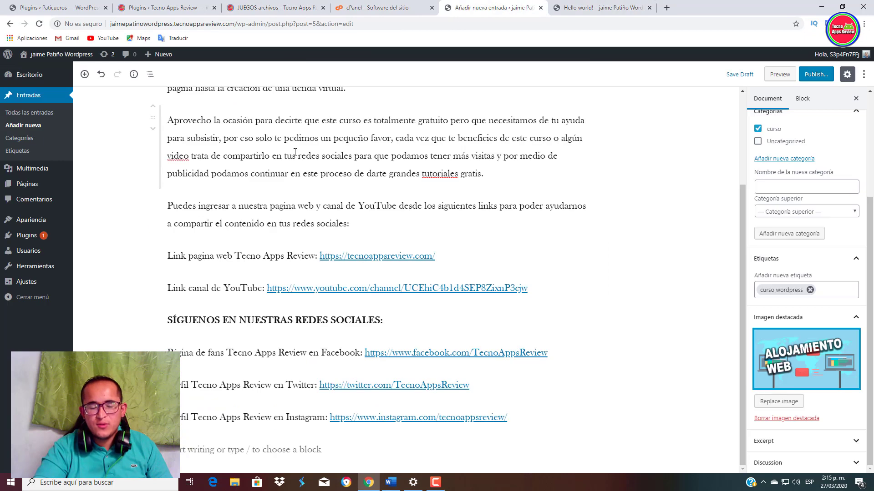
Step: Publish the "Comenzando en WordPress" post and complete the pre-publish confirmation
{"action": "scroll", "coordinate": [794, 403], "scroll_direction": "up", "scroll_amount": 3}
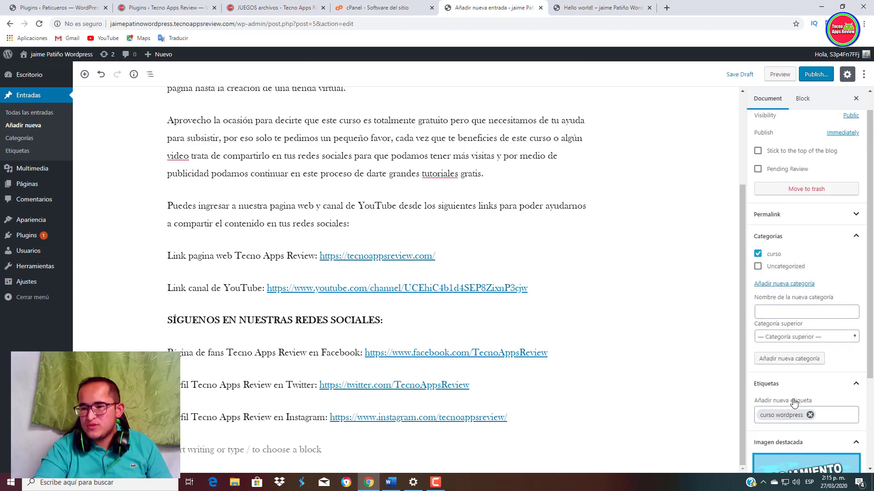
{"action": "left_click", "coordinate": [816, 74]}
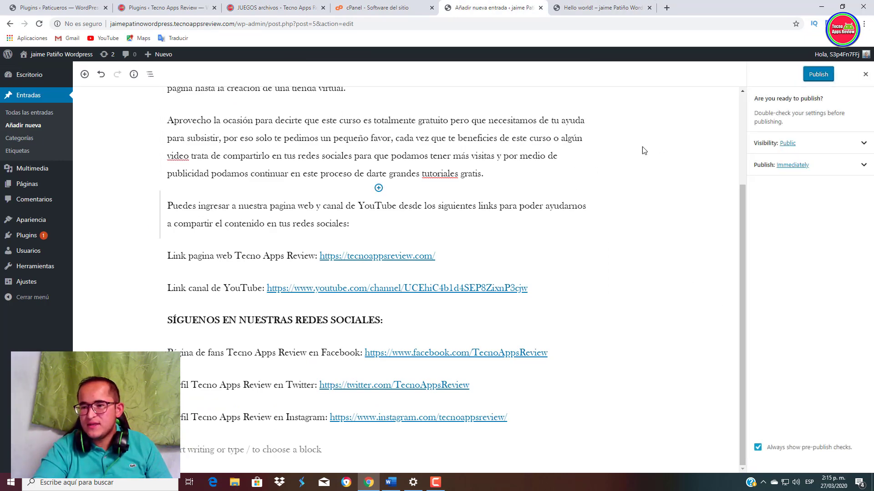
{"action": "left_click", "coordinate": [809, 75]}
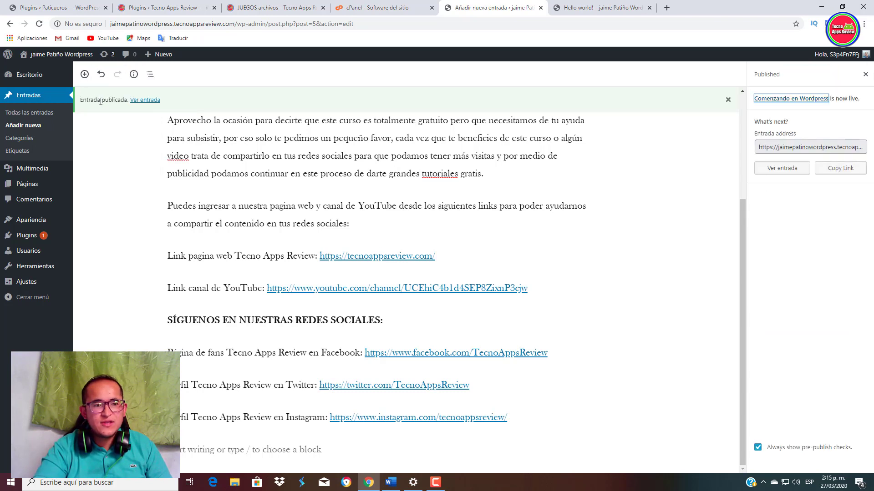
Step: View the published post and examine its featured image header, text, links, category, tag, comment form and footer widgets
{"action": "left_click", "coordinate": [136, 103]}
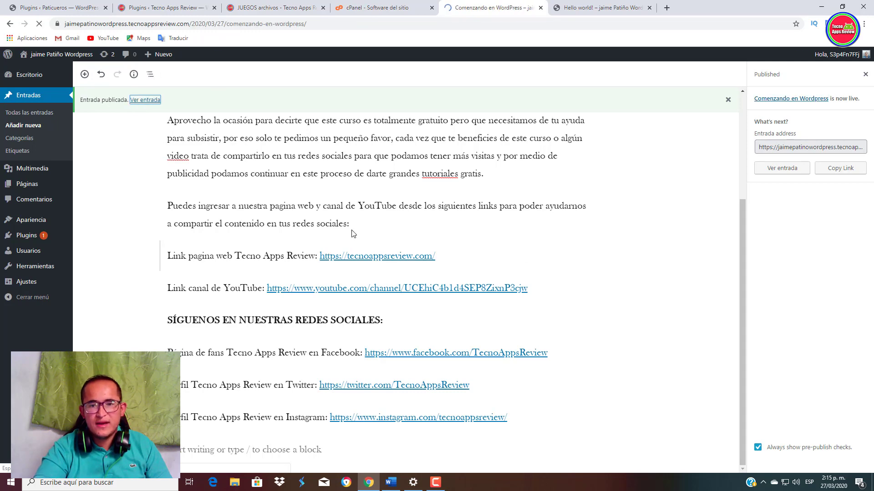
{"action": "scroll", "coordinate": [36, 171], "scroll_direction": "down", "scroll_amount": 2}
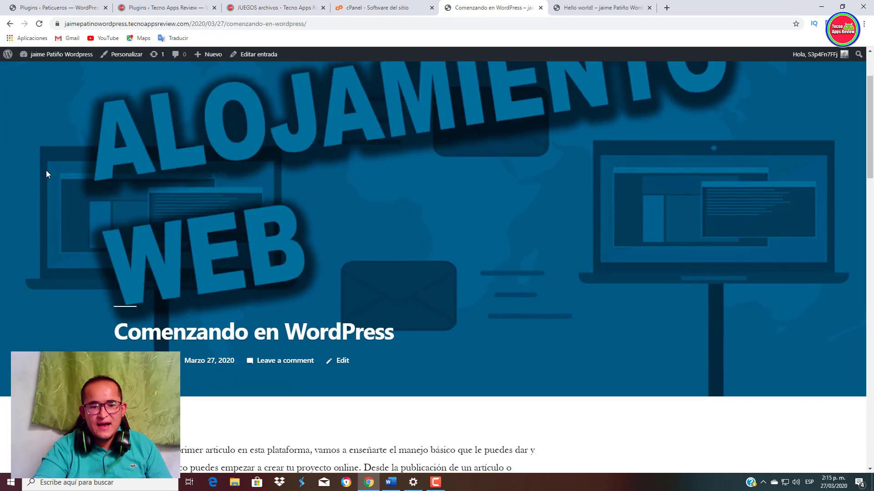
{"action": "scroll", "coordinate": [406, 214], "scroll_direction": "up", "scroll_amount": 2}
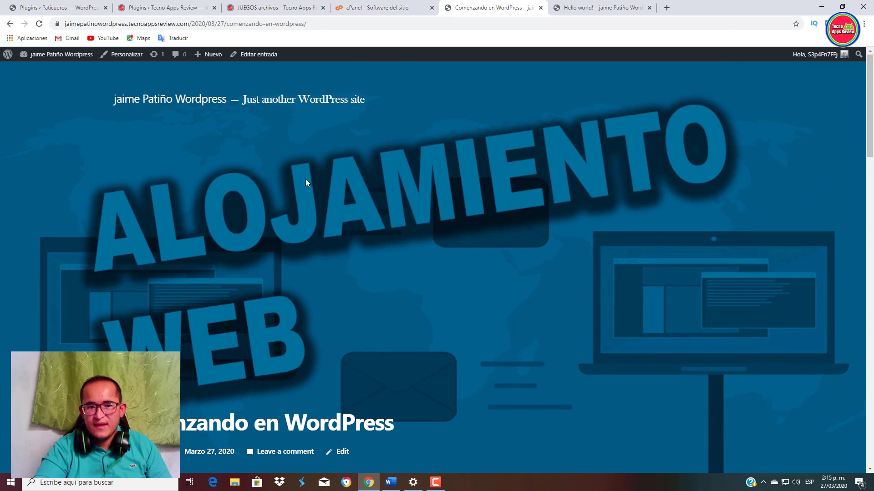
{"action": "scroll", "coordinate": [303, 284], "scroll_direction": "down", "scroll_amount": 1}
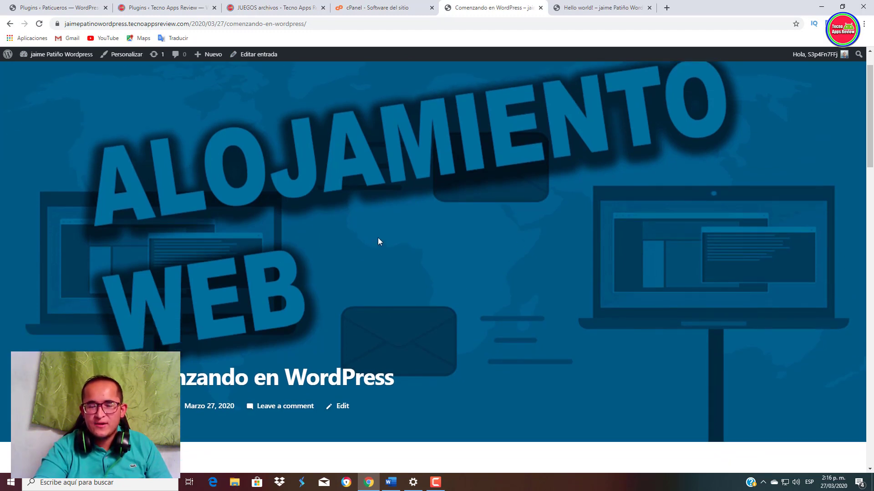
{"action": "scroll", "coordinate": [378, 241], "scroll_direction": "down", "scroll_amount": 1}
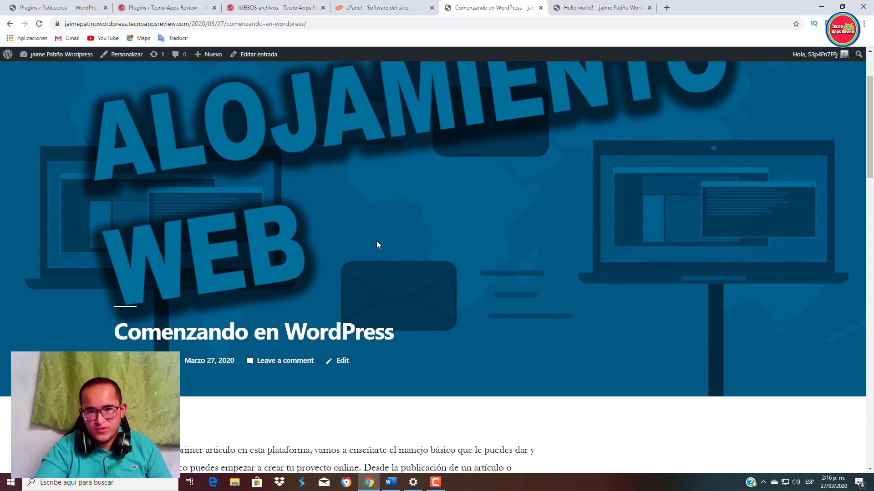
{"action": "scroll", "coordinate": [373, 245], "scroll_direction": "down", "scroll_amount": 7}
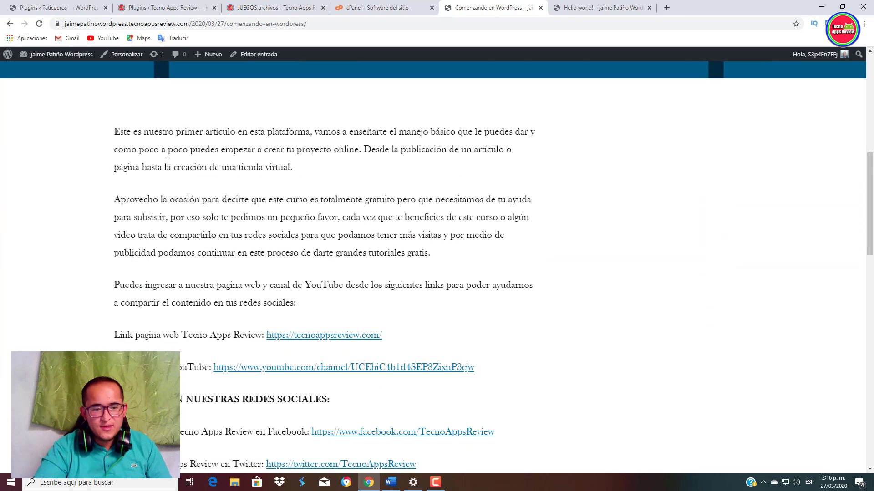
{"action": "scroll", "coordinate": [162, 244], "scroll_direction": "down", "scroll_amount": 4}
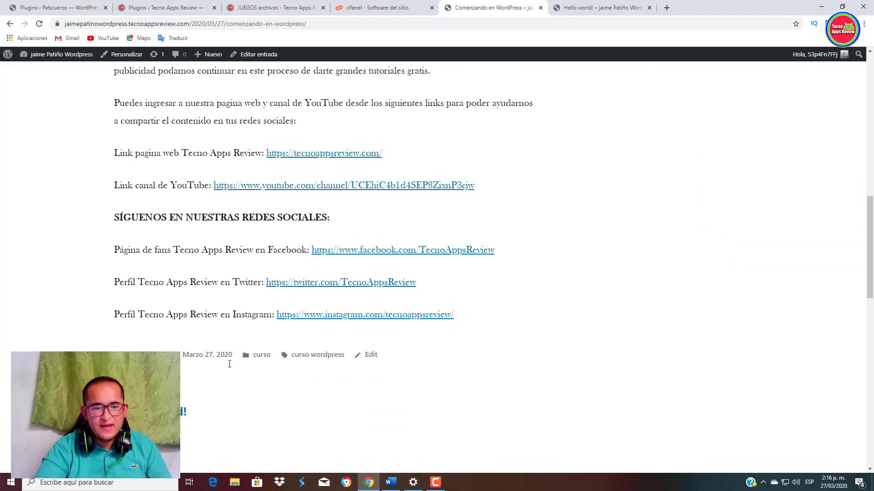
{"action": "scroll", "coordinate": [214, 227], "scroll_direction": "down", "scroll_amount": 2}
{"action": "scroll", "coordinate": [191, 223], "scroll_direction": "down", "scroll_amount": 3}
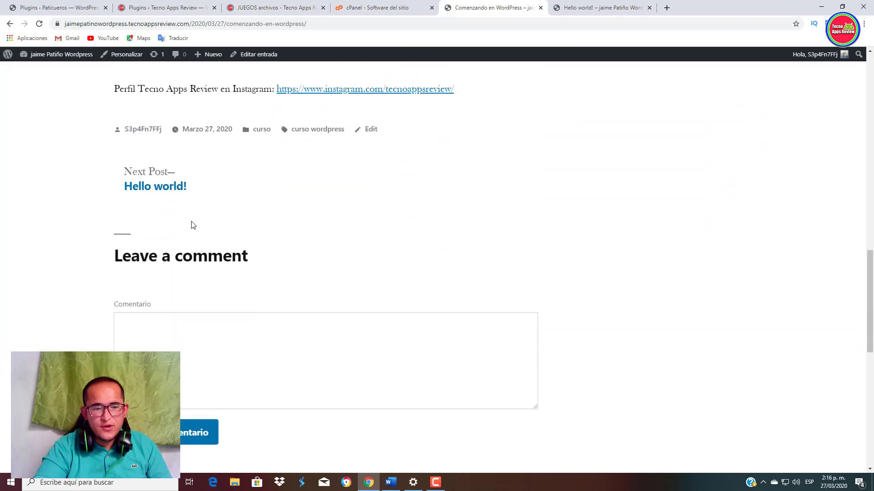
{"action": "scroll", "coordinate": [174, 327], "scroll_direction": "down", "scroll_amount": 5}
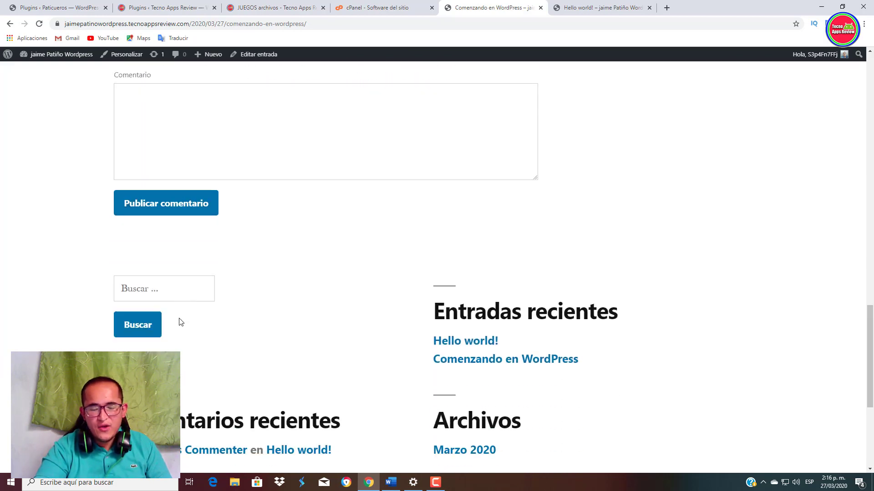
{"action": "scroll", "coordinate": [184, 312], "scroll_direction": "up", "scroll_amount": 10}
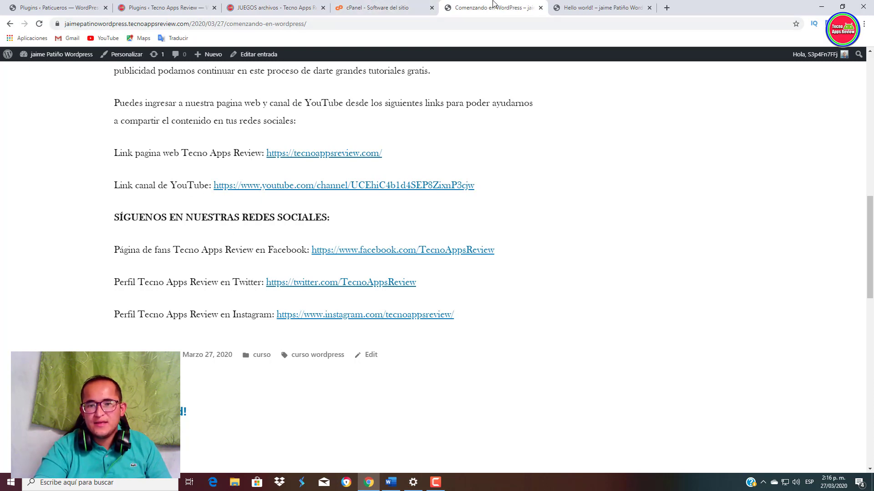
{"action": "mouse_move", "coordinate": [41, 57]}
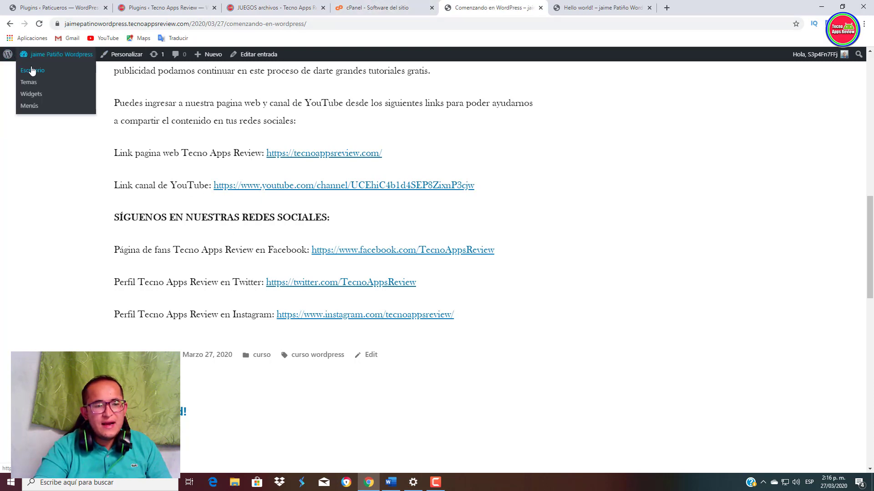
{"action": "scroll", "coordinate": [186, 125], "scroll_direction": "up", "scroll_amount": 7}
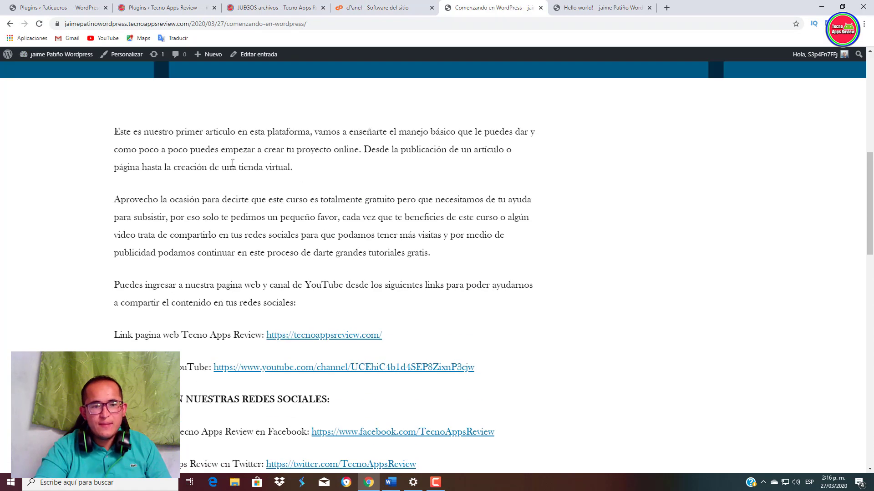
{"action": "scroll", "coordinate": [204, 159], "scroll_direction": "up", "scroll_amount": 5}
{"action": "scroll", "coordinate": [297, 194], "scroll_direction": "down", "scroll_amount": 3}
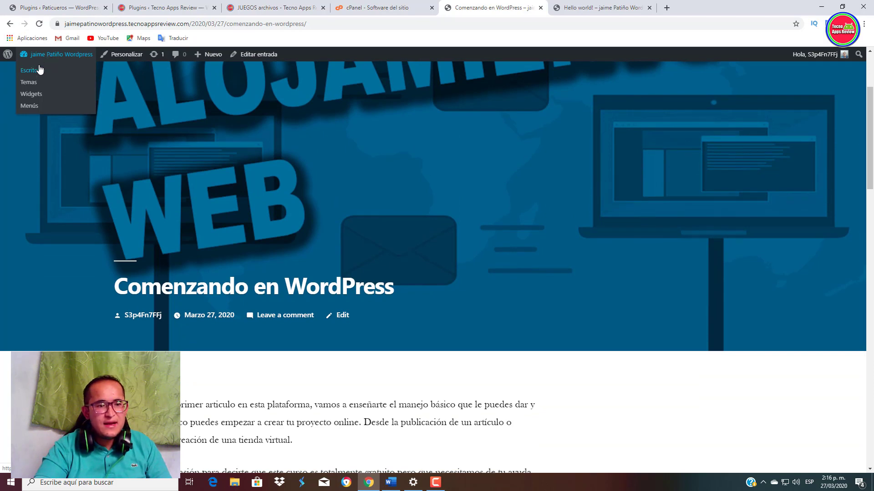
Step: Go to the site's updates from the dashboard, update all listed plugins (Akismet Anti-Spam), and return to the WordPress updates overview
{"action": "left_click", "coordinate": [39, 70]}
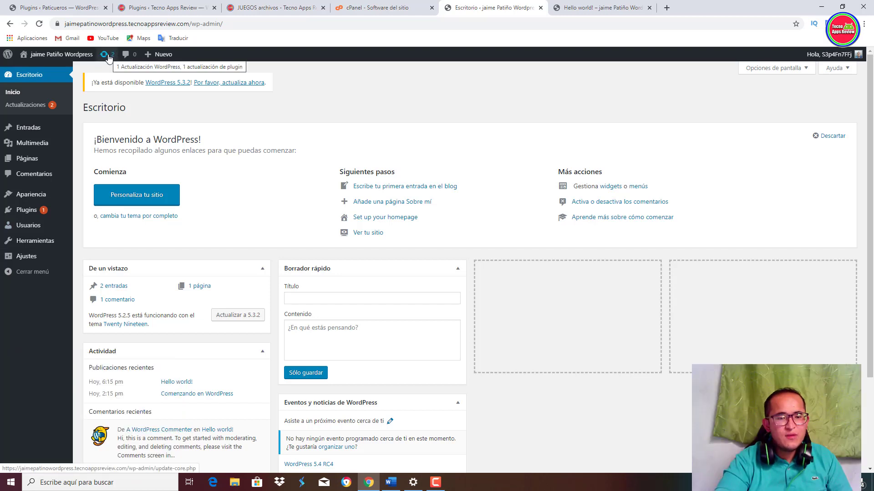
{"action": "left_click", "coordinate": [108, 56]}
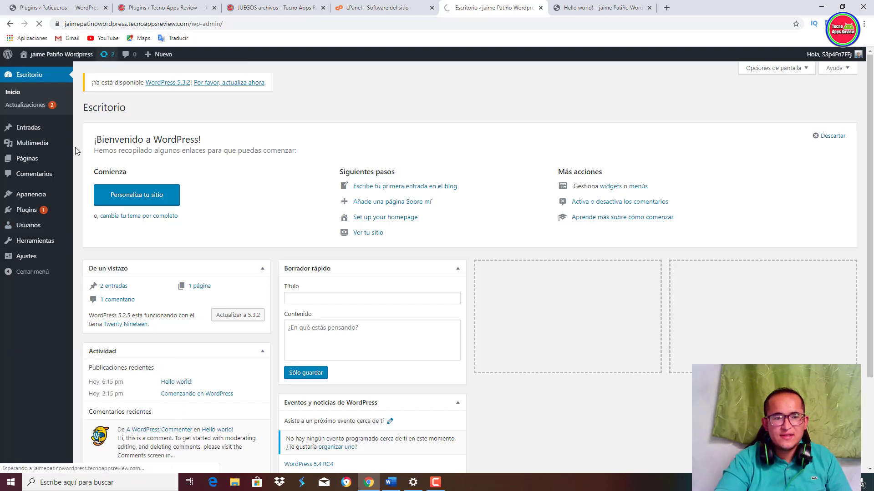
{"action": "scroll", "coordinate": [151, 185], "scroll_direction": "down", "scroll_amount": 1}
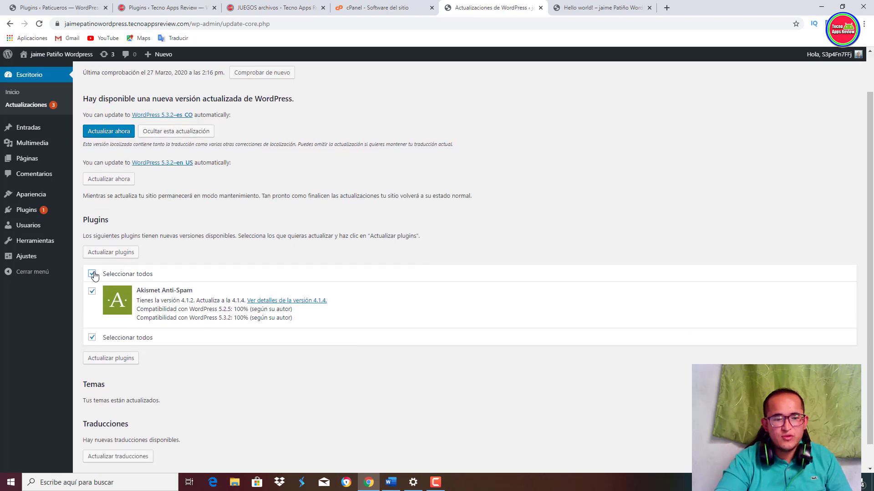
{"action": "left_click", "coordinate": [114, 253]}
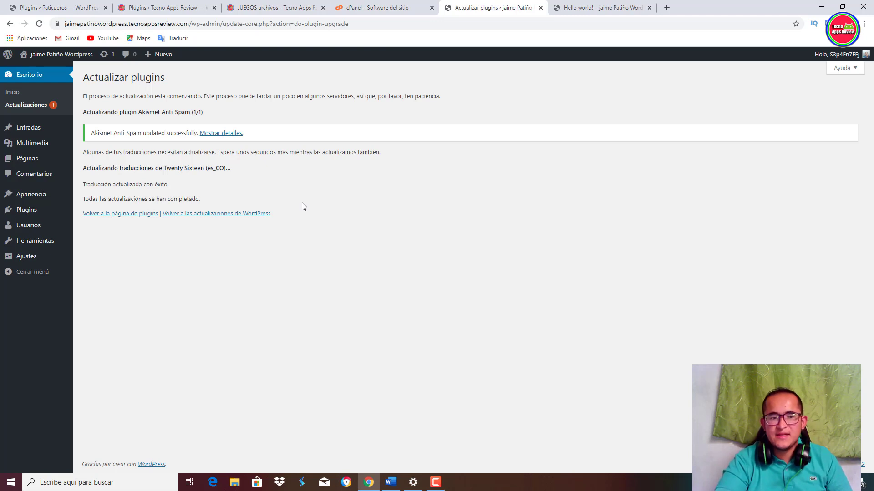
{"action": "left_click", "coordinate": [212, 214]}
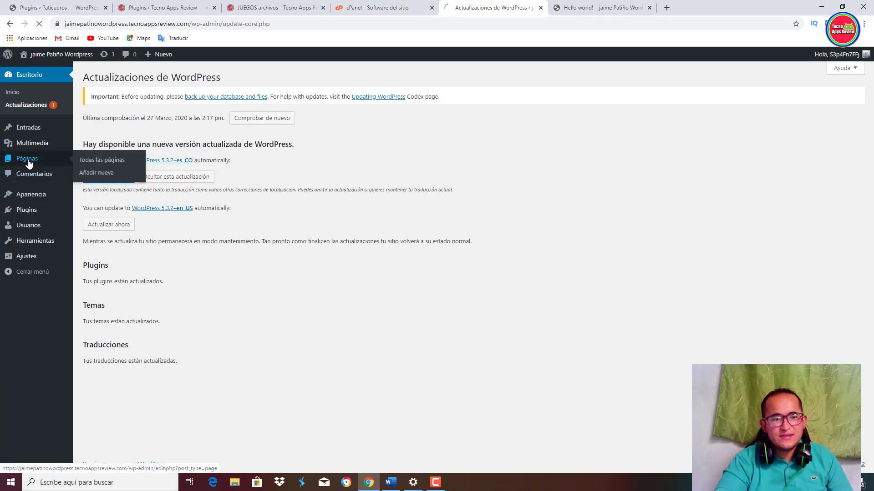
Step: View the media library and open the list of all pages
{"action": "left_click", "coordinate": [28, 162]}
{"action": "left_click", "coordinate": [37, 150]}
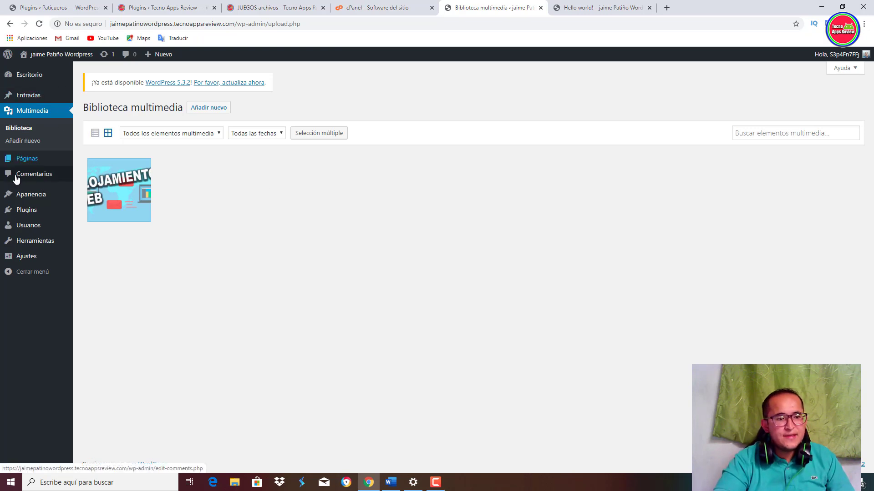
{"action": "left_click", "coordinate": [28, 160]}
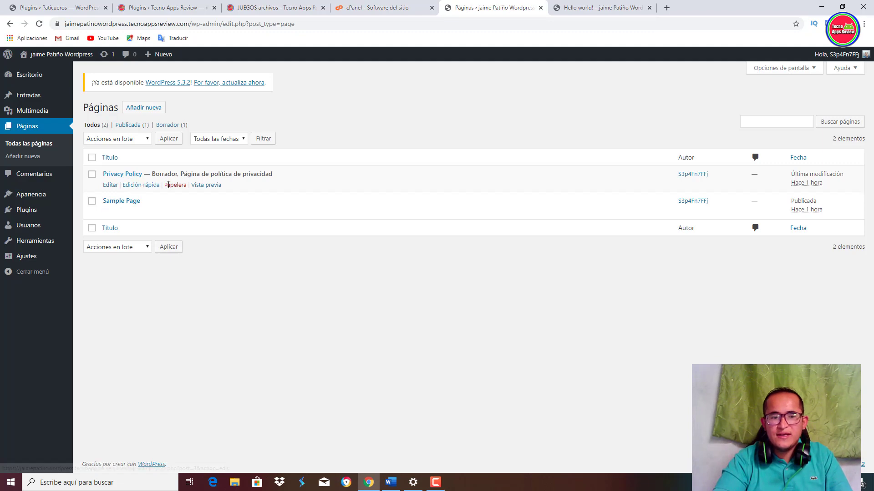
Step: Preview the draft Privacy Policy page and examine its sections from beginning to end
{"action": "left_click", "coordinate": [206, 185]}
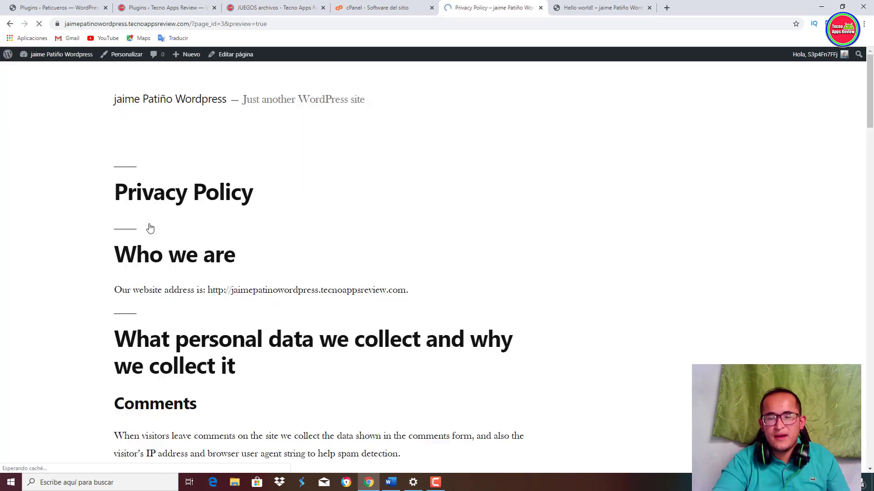
{"action": "scroll", "coordinate": [178, 231], "scroll_direction": "down", "scroll_amount": 3}
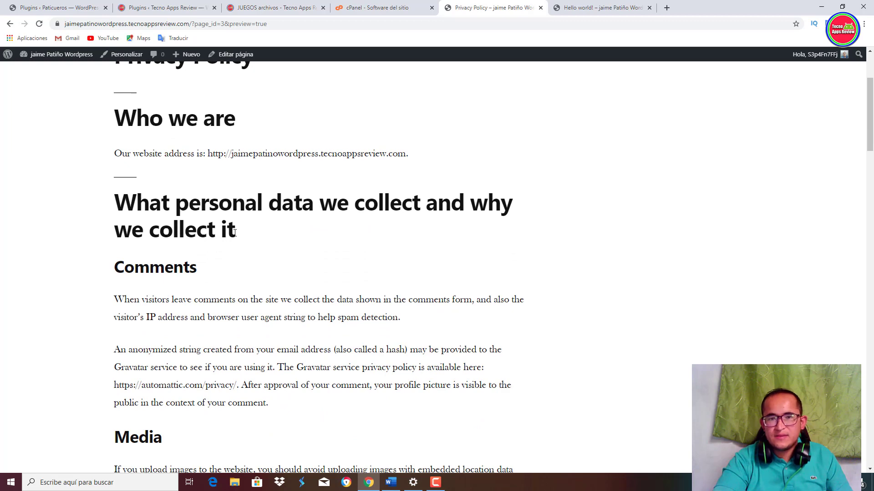
{"action": "scroll", "coordinate": [234, 232], "scroll_direction": "down", "scroll_amount": 4}
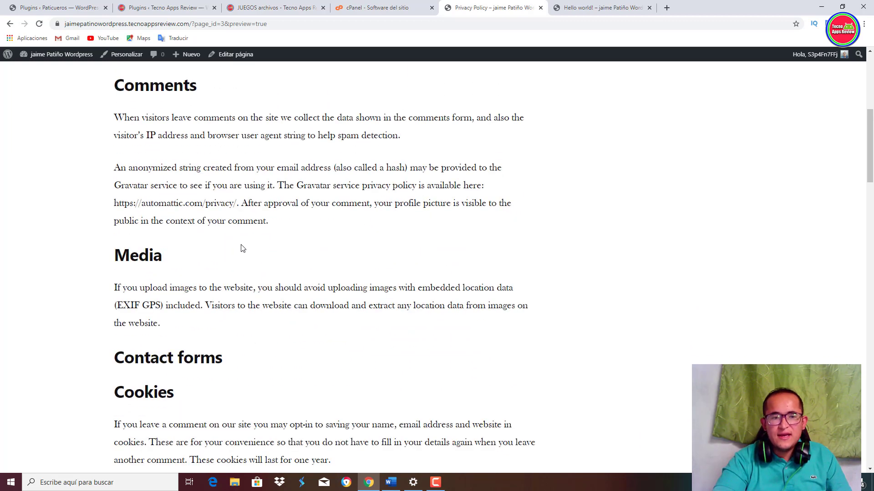
{"action": "scroll", "coordinate": [269, 233], "scroll_direction": "down", "scroll_amount": 1}
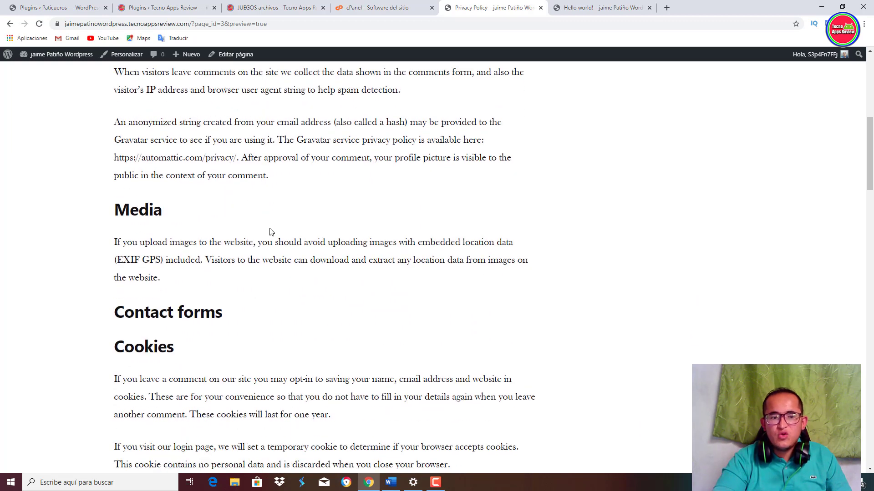
{"action": "scroll", "coordinate": [272, 232], "scroll_direction": "down", "scroll_amount": 1}
{"action": "scroll", "coordinate": [272, 233], "scroll_direction": "down", "scroll_amount": 4}
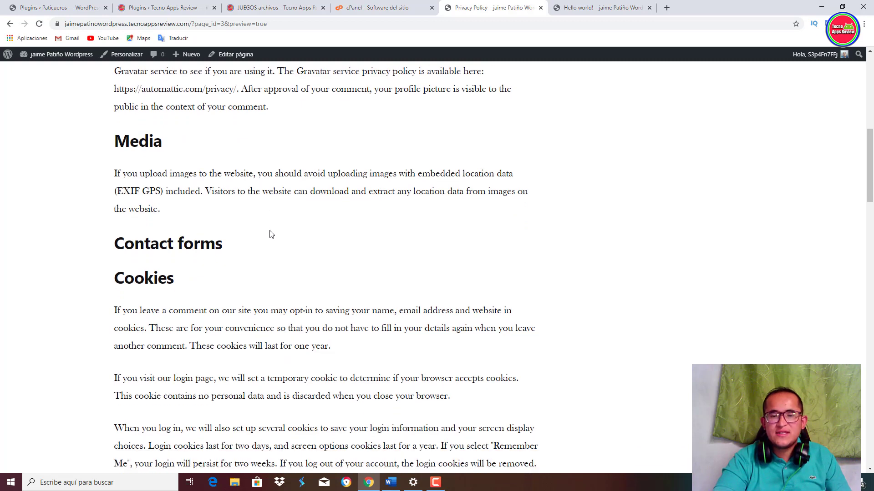
{"action": "scroll", "coordinate": [266, 243], "scroll_direction": "down", "scroll_amount": 10}
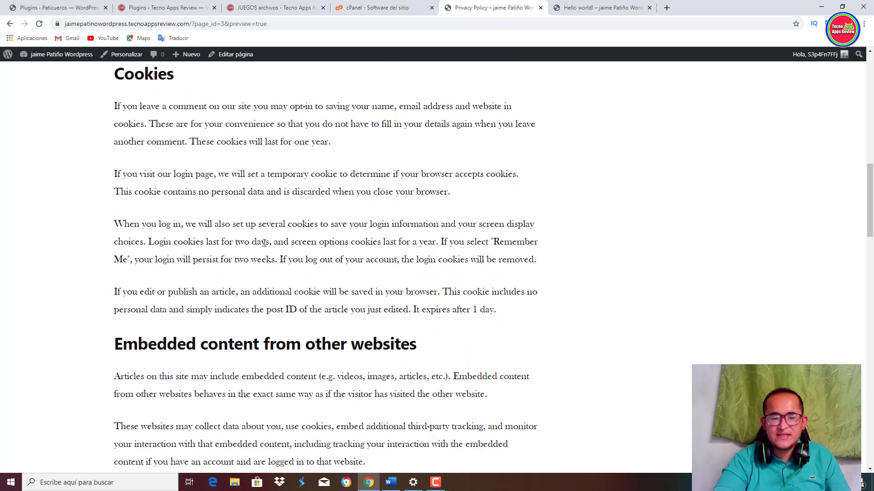
{"action": "scroll", "coordinate": [273, 252], "scroll_direction": "down", "scroll_amount": 15}
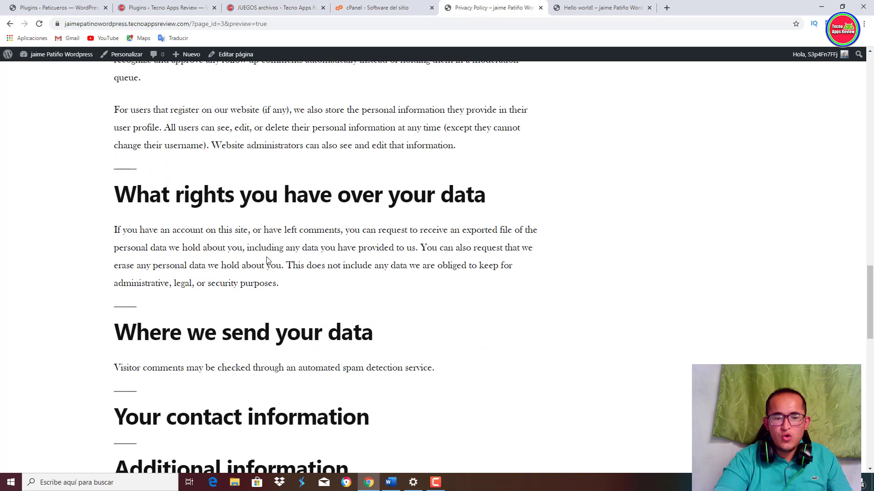
{"action": "scroll", "coordinate": [286, 244], "scroll_direction": "down", "scroll_amount": 2}
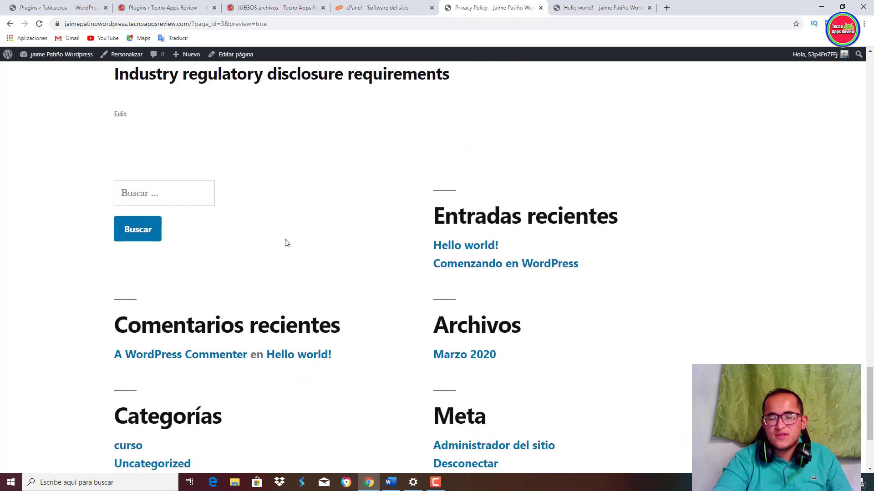
{"action": "scroll", "coordinate": [286, 242], "scroll_direction": "up", "scroll_amount": 12}
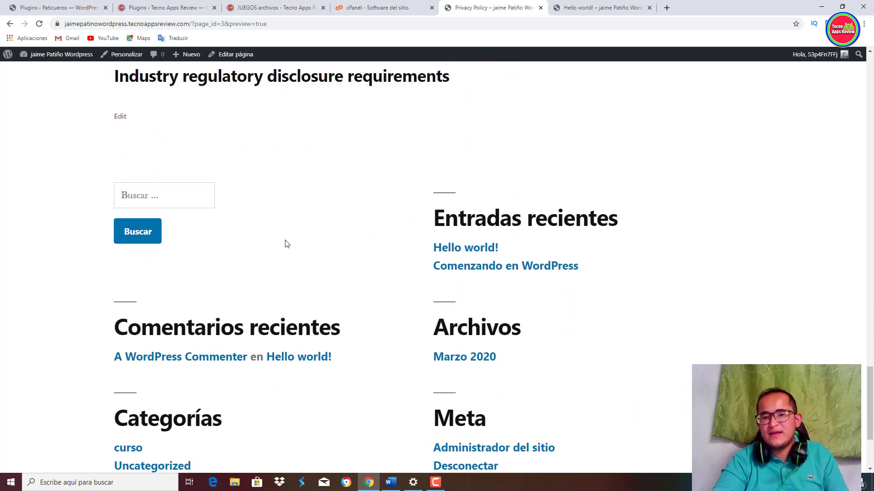
{"action": "scroll", "coordinate": [286, 238], "scroll_direction": "up", "scroll_amount": 12}
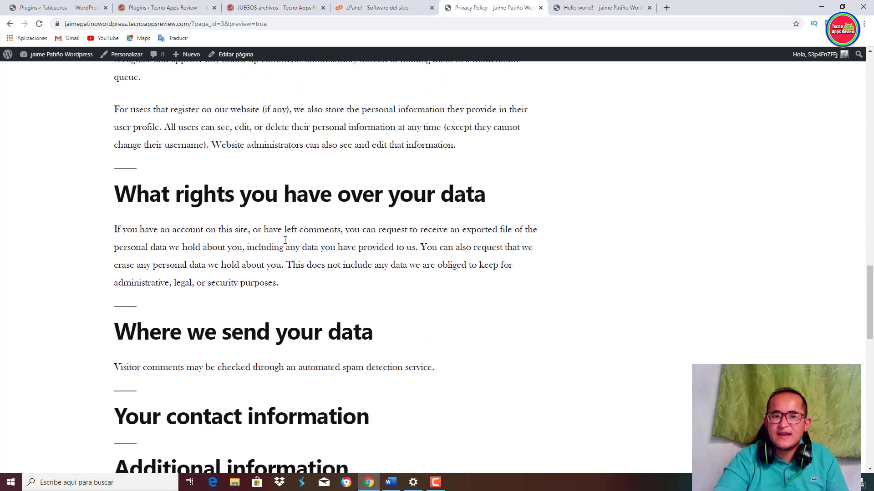
{"action": "scroll", "coordinate": [286, 241], "scroll_direction": "up", "scroll_amount": 13}
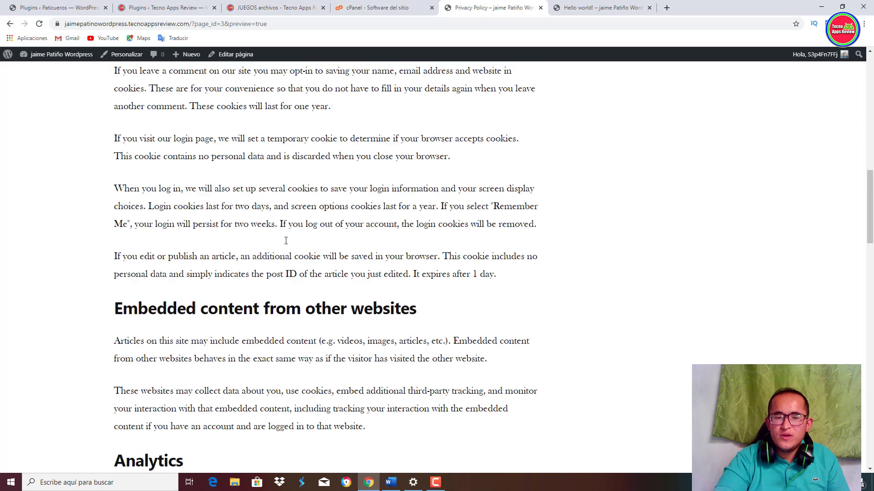
{"action": "scroll", "coordinate": [286, 241], "scroll_direction": "up", "scroll_amount": 4}
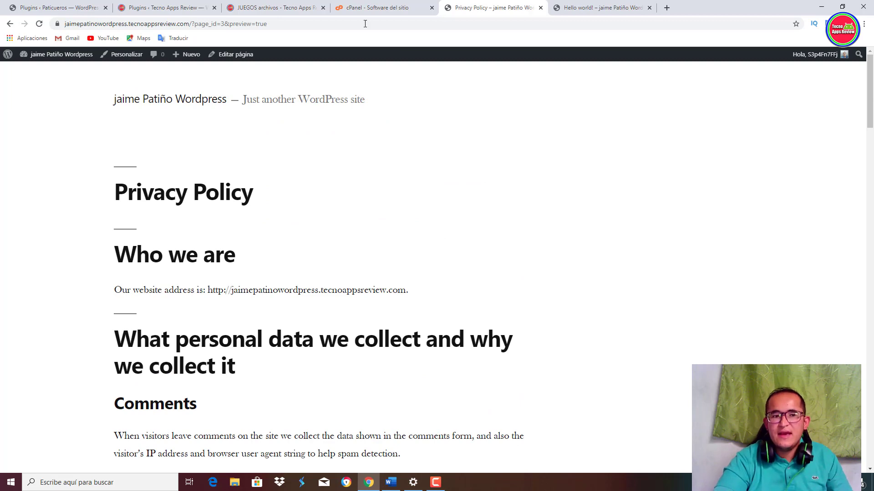
Step: Leave the Privacy Policy preview, go to the installed themes, and open and examine a live preview of the Twenty Sixteen theme
{"action": "left_click", "coordinate": [10, 24]}
{"action": "left_click", "coordinate": [10, 24]}
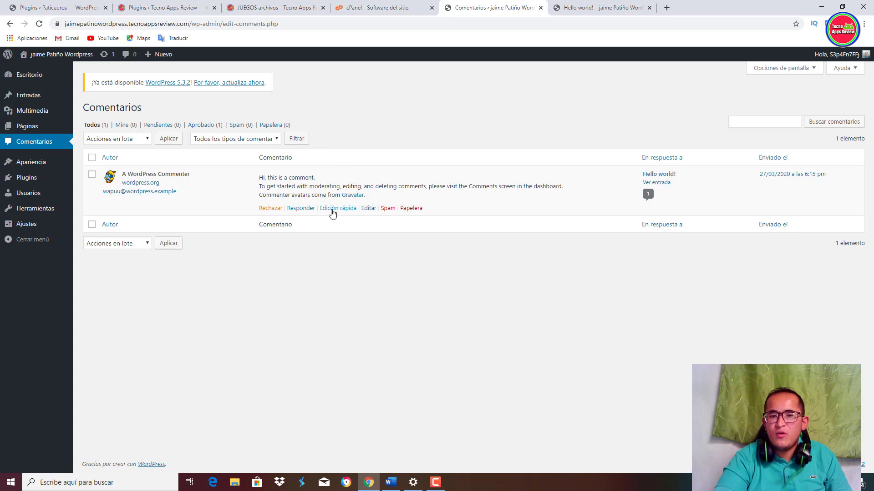
{"action": "left_click", "coordinate": [25, 164]}
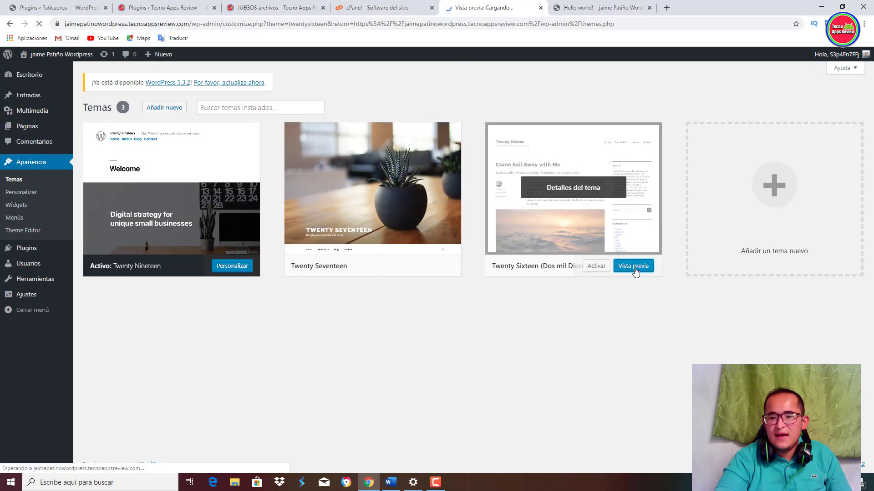
{"action": "left_click", "coordinate": [634, 267]}
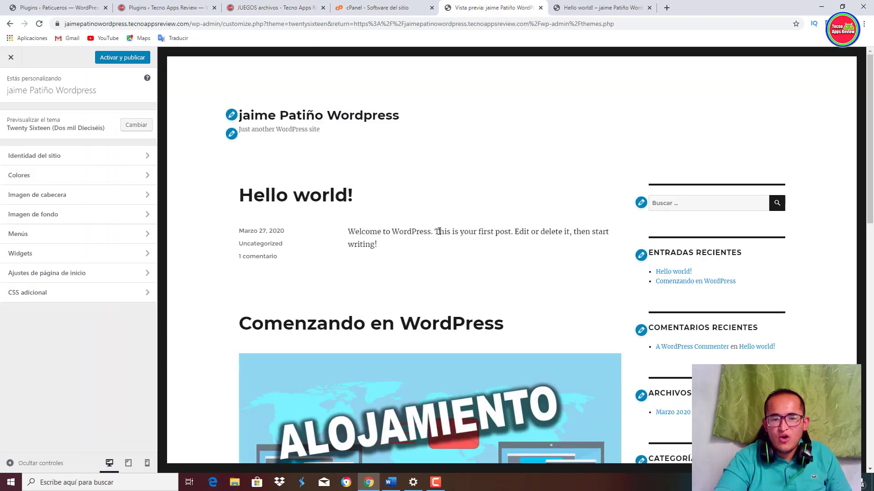
{"action": "scroll", "coordinate": [436, 242], "scroll_direction": "down", "scroll_amount": 2}
{"action": "scroll", "coordinate": [396, 218], "scroll_direction": "down", "scroll_amount": 5}
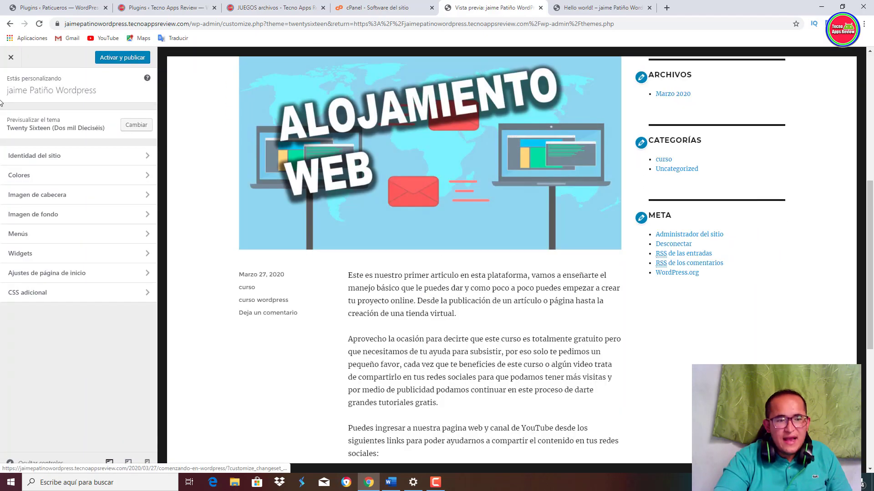
Step: Examine the site identity and color options for the Twenty Sixteen theme preview, and return to the themes without activating it
{"action": "left_click", "coordinate": [42, 156]}
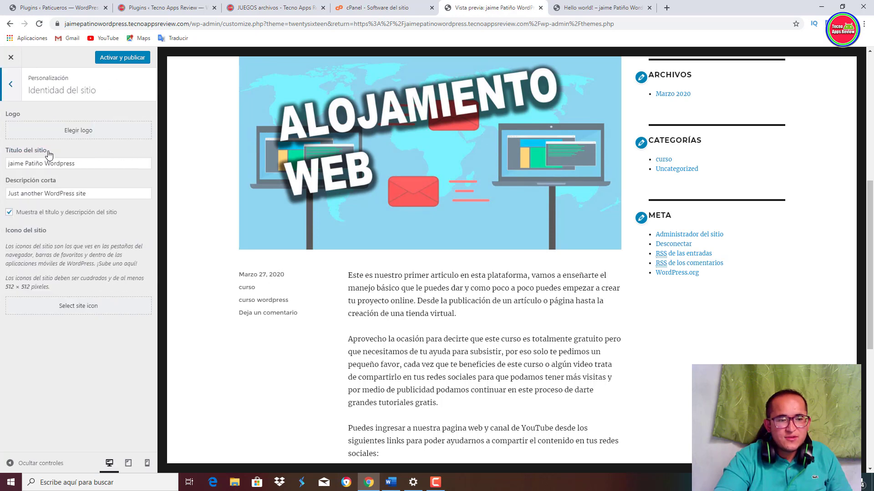
{"action": "left_click", "coordinate": [11, 83]}
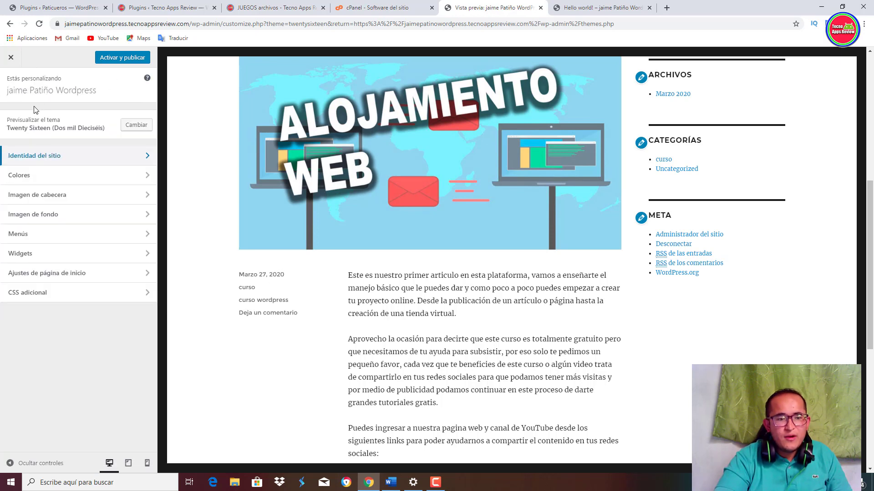
{"action": "left_click", "coordinate": [51, 164]}
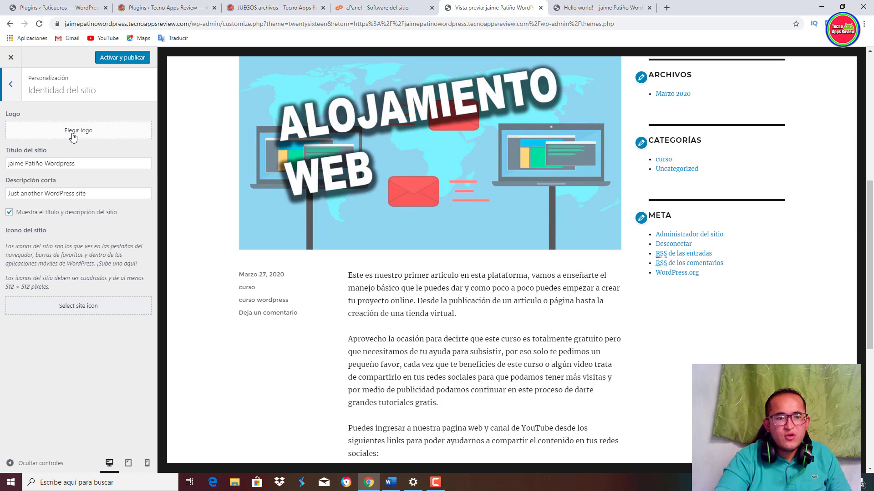
{"action": "scroll", "coordinate": [273, 205], "scroll_direction": "up", "scroll_amount": 2}
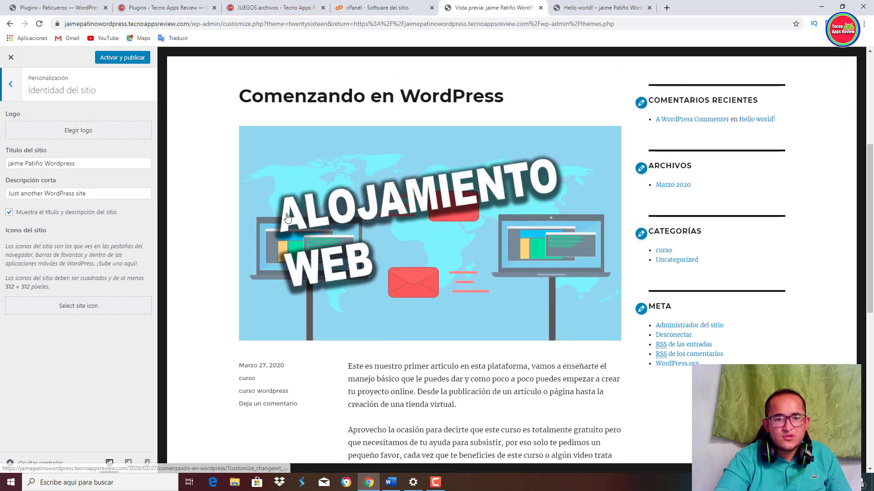
{"action": "scroll", "coordinate": [287, 218], "scroll_direction": "up", "scroll_amount": 5}
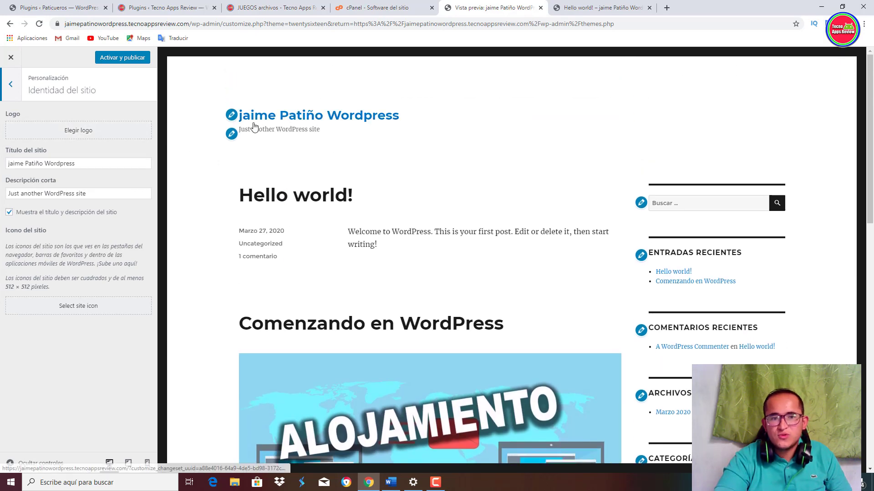
{"action": "left_click", "coordinate": [10, 84]}
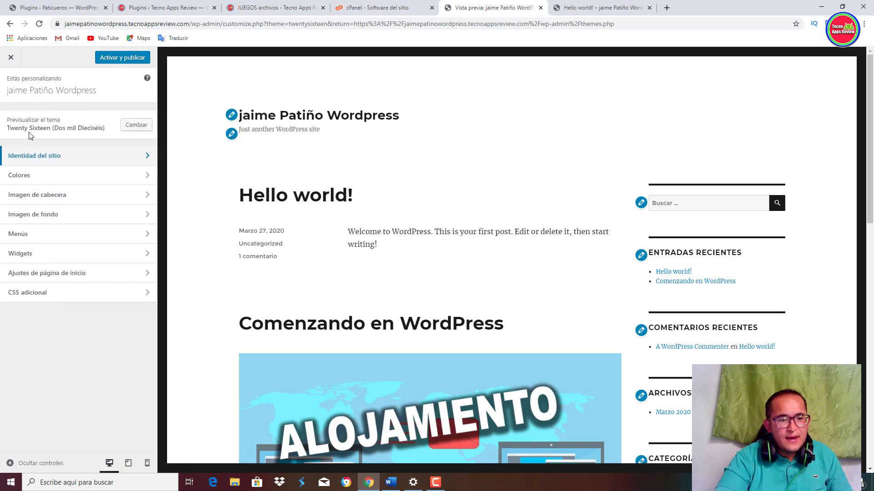
{"action": "left_click", "coordinate": [33, 177]}
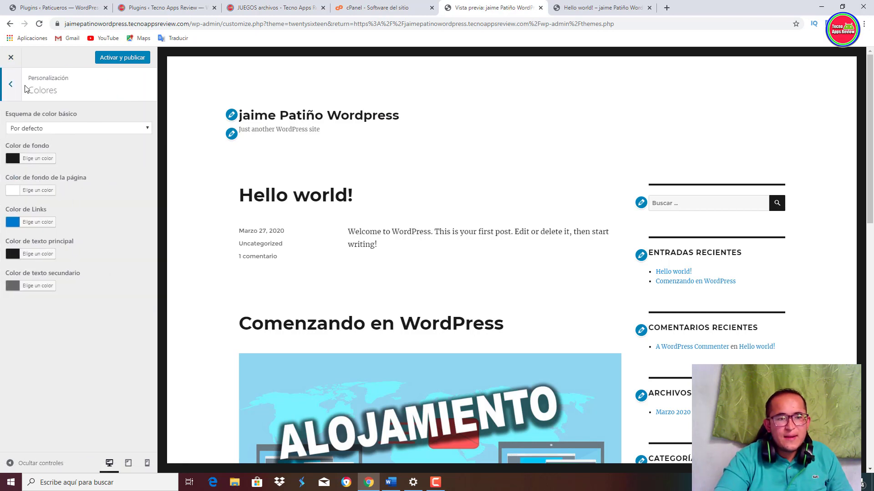
{"action": "left_click", "coordinate": [15, 87]}
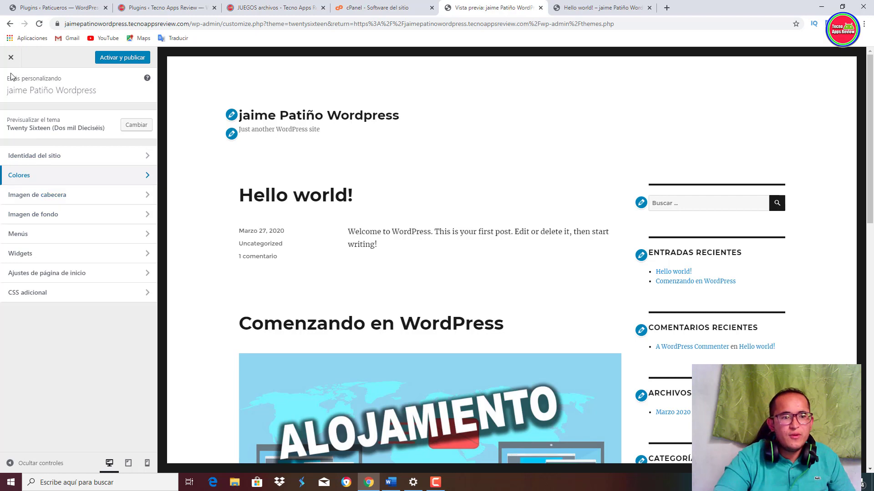
{"action": "left_click", "coordinate": [11, 59]}
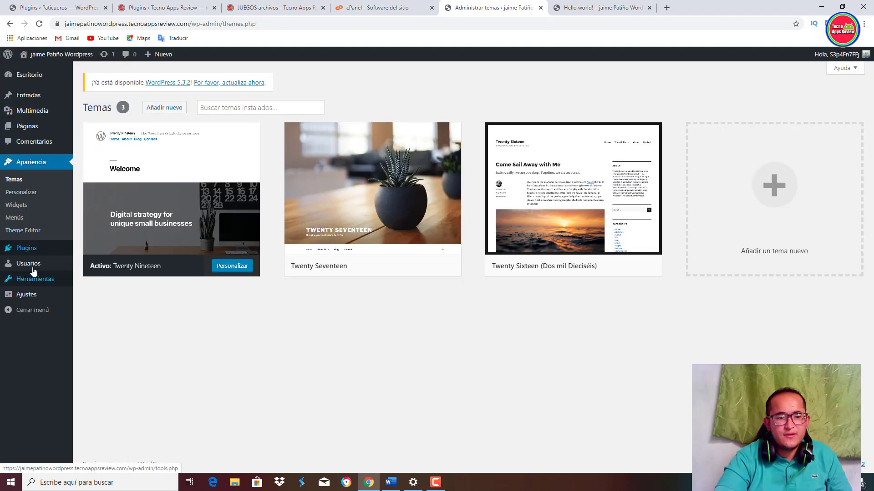
Step: Delete the Hello Dolly plugin with its data and activate the Akismet Anti-Spam plugin
{"action": "left_click", "coordinate": [36, 249]}
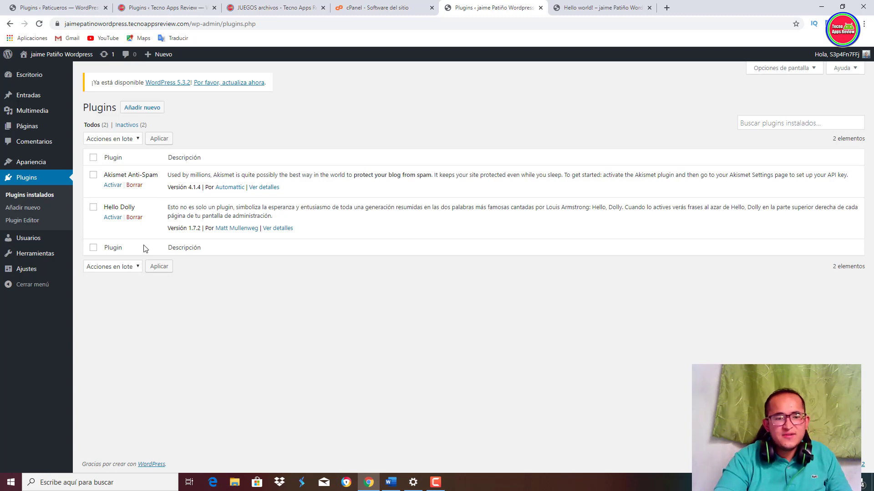
{"action": "left_click_drag", "start_coordinate": [120, 208], "coordinate": [138, 210]}
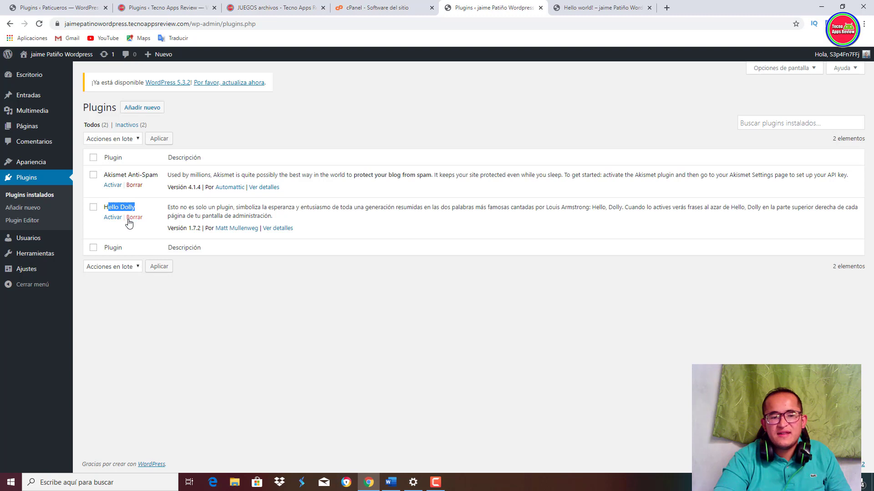
{"action": "left_click", "coordinate": [131, 218]}
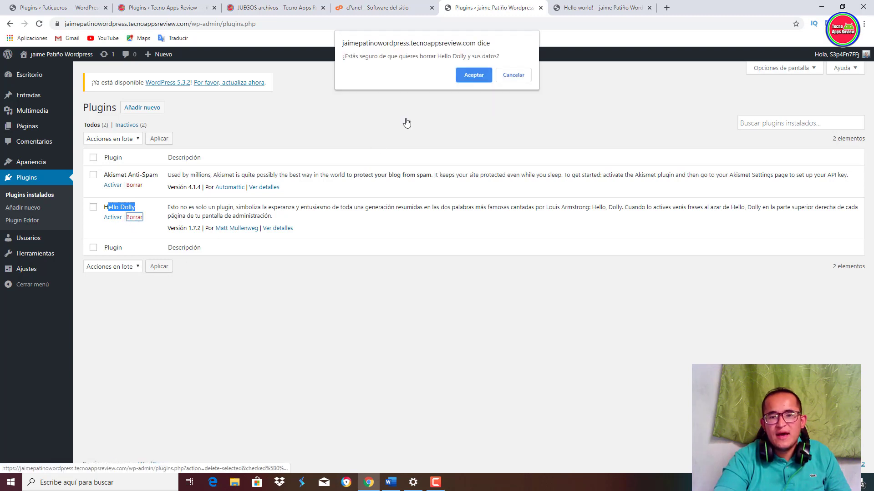
{"action": "left_click", "coordinate": [473, 75]}
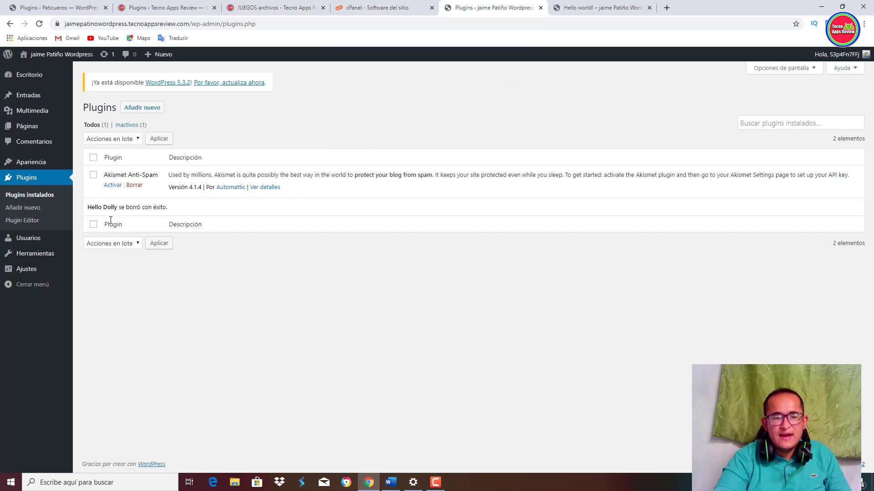
{"action": "left_click", "coordinate": [114, 185]}
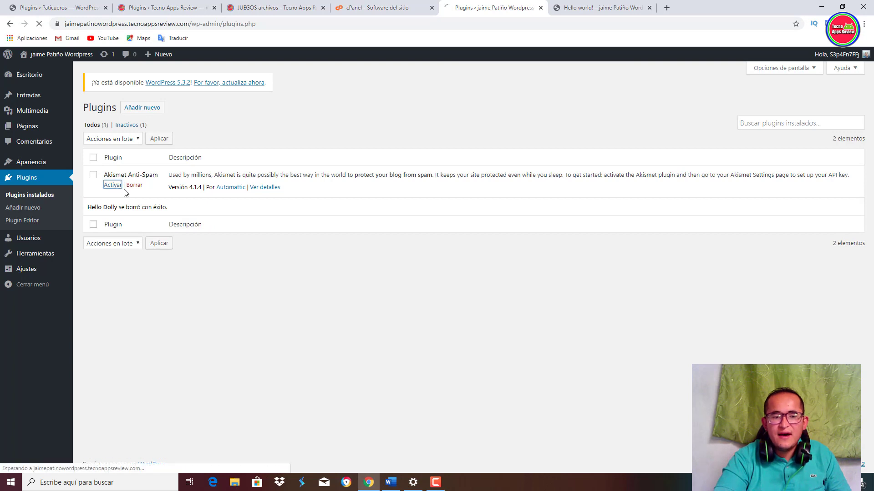
{"action": "left_click", "coordinate": [34, 181]}
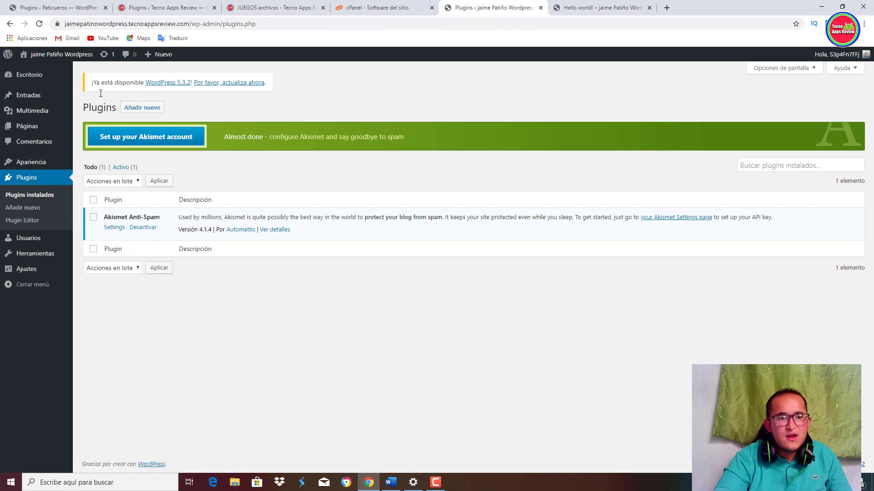
Step: Examine the lists of installed plugins on the Tecno Apps Review and Paticueros sites as examples
{"action": "left_click", "coordinate": [155, 6]}
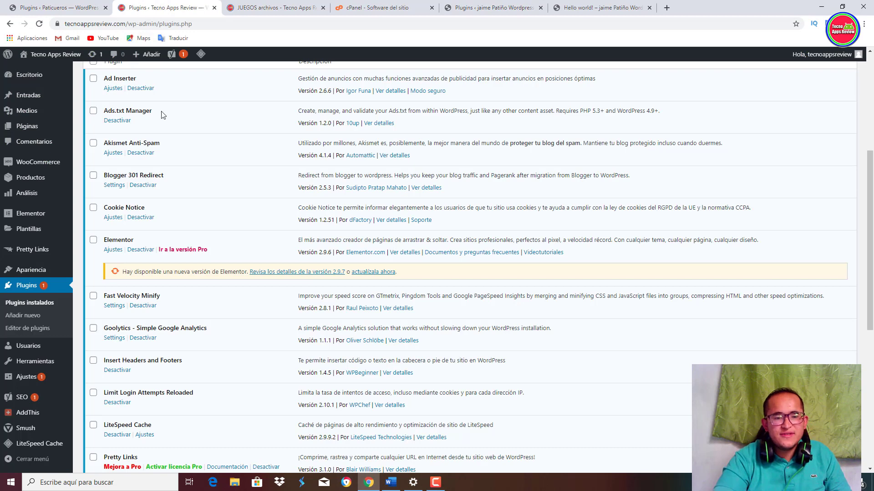
{"action": "scroll", "coordinate": [208, 193], "scroll_direction": "up", "scroll_amount": 2}
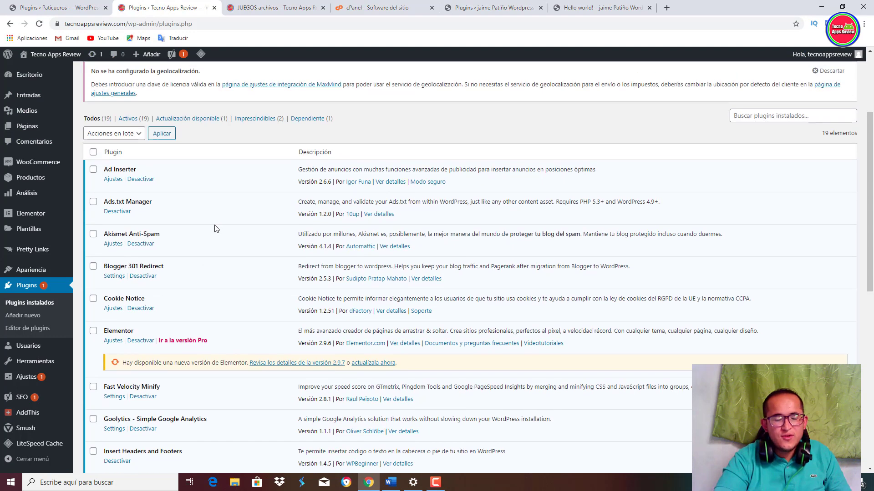
{"action": "scroll", "coordinate": [214, 225], "scroll_direction": "down", "scroll_amount": 1}
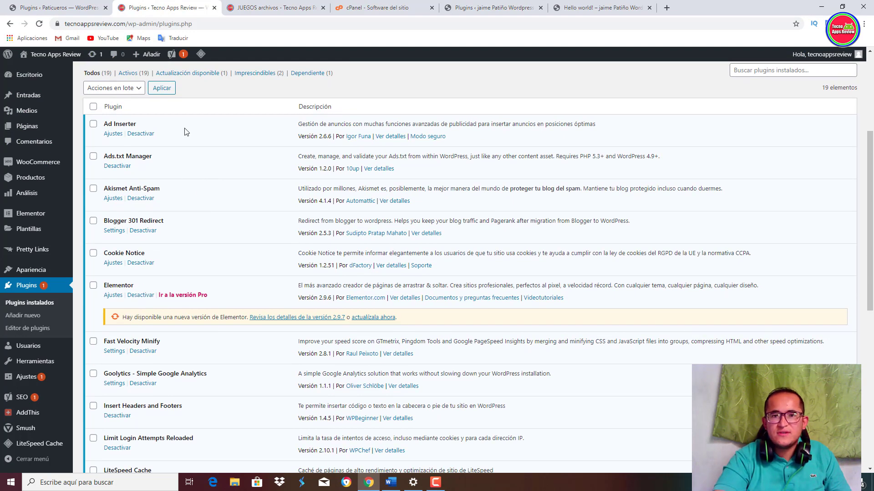
{"action": "scroll", "coordinate": [189, 228], "scroll_direction": "down", "scroll_amount": 3}
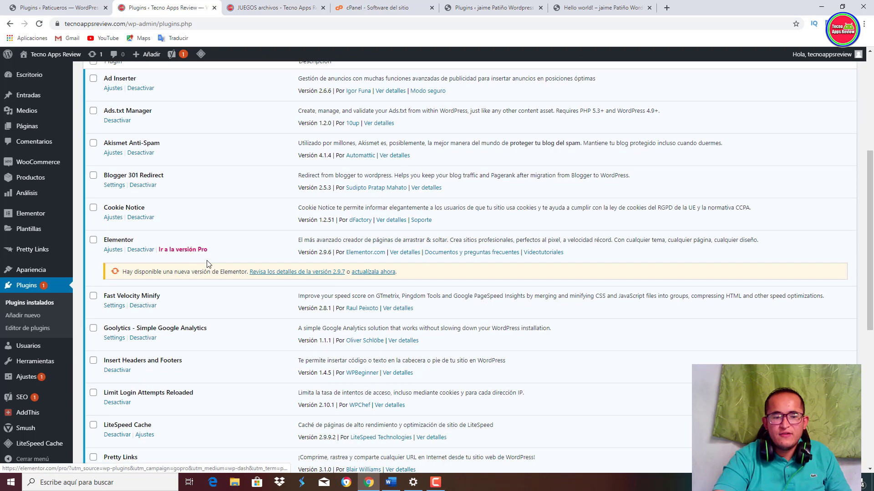
{"action": "scroll", "coordinate": [214, 271], "scroll_direction": "down", "scroll_amount": 5}
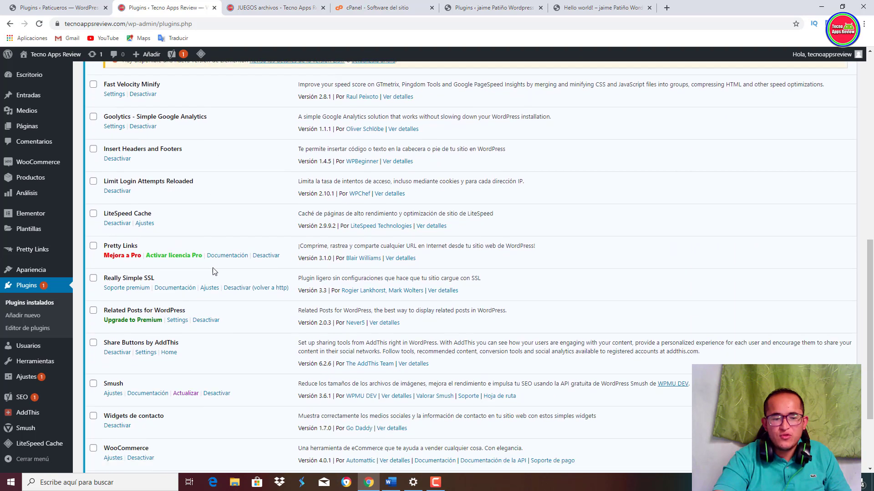
{"action": "key", "text": "ctrl+shift+Tab"}
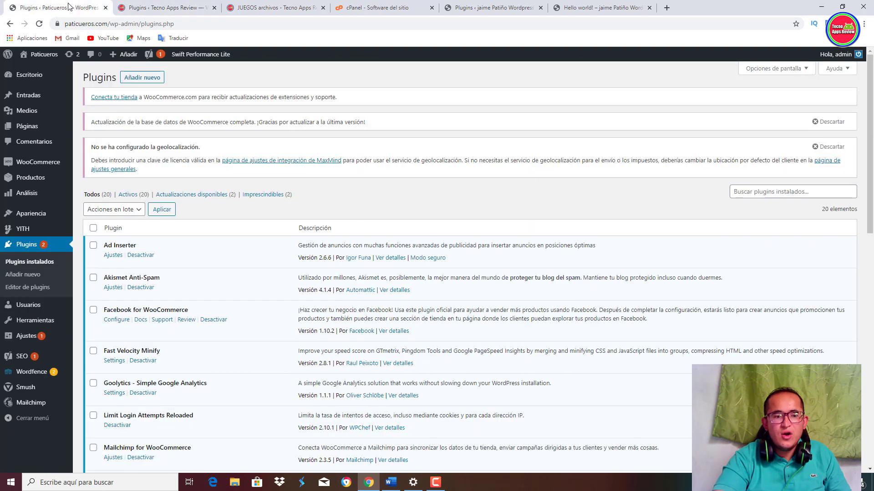
{"action": "scroll", "coordinate": [220, 257], "scroll_direction": "down", "scroll_amount": 2}
{"action": "scroll", "coordinate": [220, 255], "scroll_direction": "down", "scroll_amount": 2}
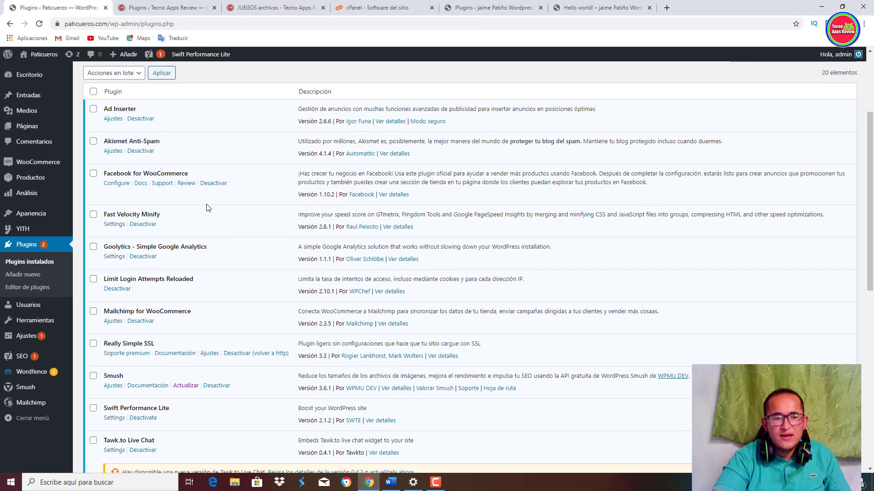
{"action": "scroll", "coordinate": [192, 155], "scroll_direction": "down", "scroll_amount": 3}
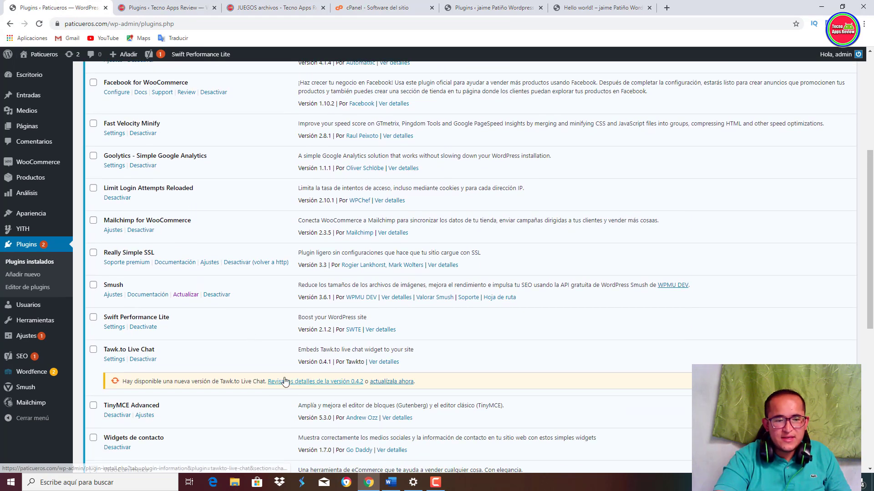
{"action": "scroll", "coordinate": [299, 350], "scroll_direction": "down", "scroll_amount": 4}
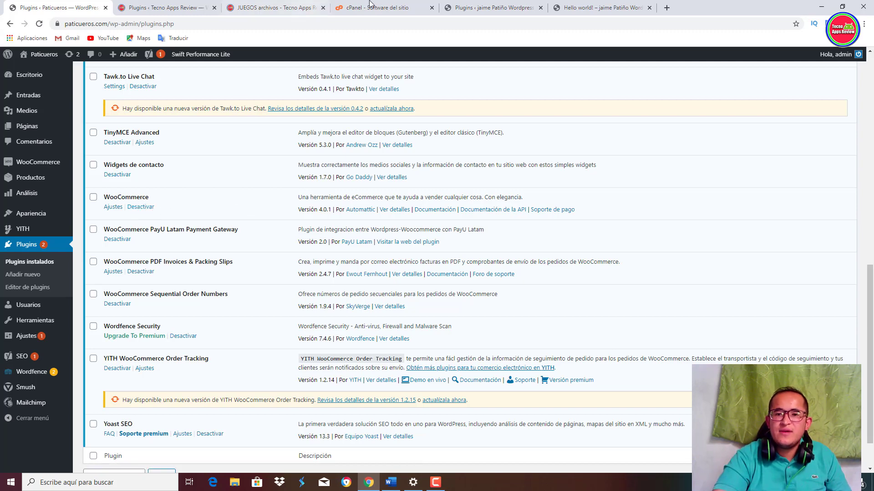
Step: Return to the new WordPress site's dashboard, view its users list and available tools, and go to its settings
{"action": "left_click", "coordinate": [480, 5]}
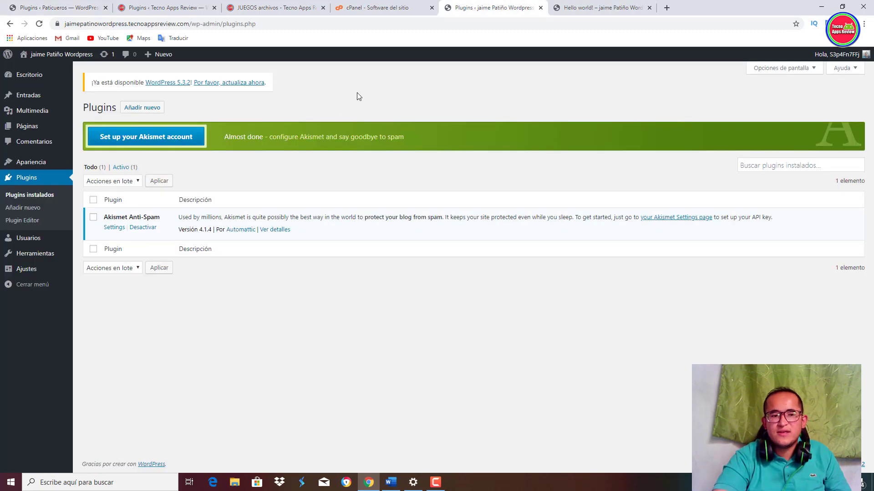
{"action": "left_click", "coordinate": [32, 238]}
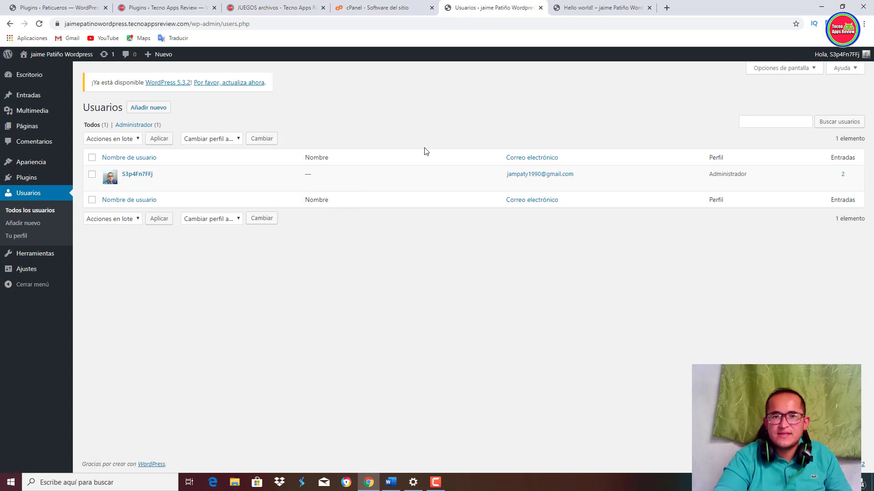
{"action": "left_click", "coordinate": [47, 256]}
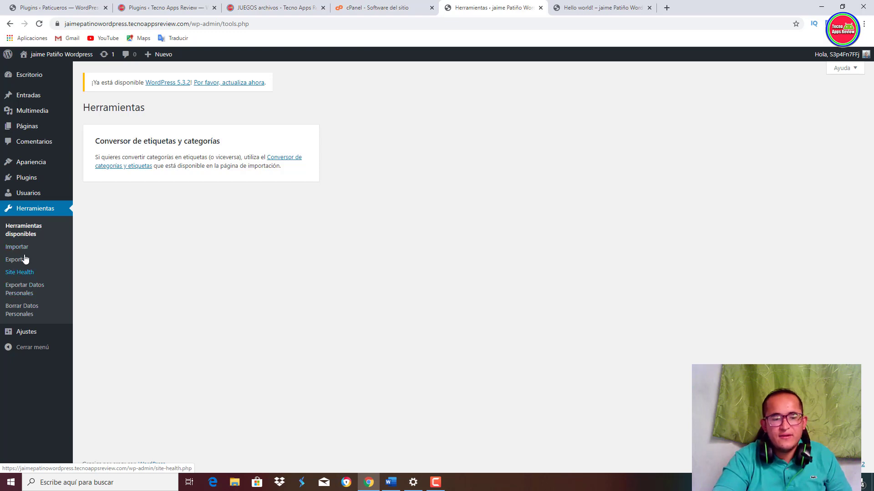
{"action": "mouse_move", "coordinate": [26, 333]}
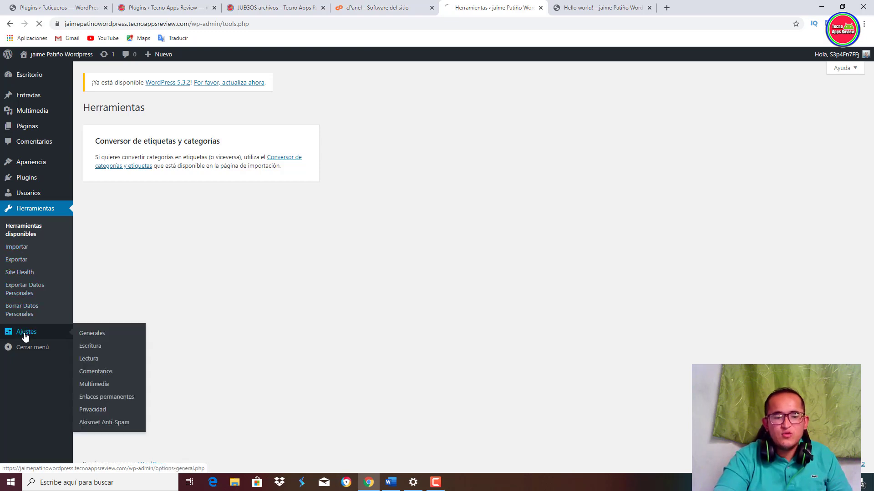